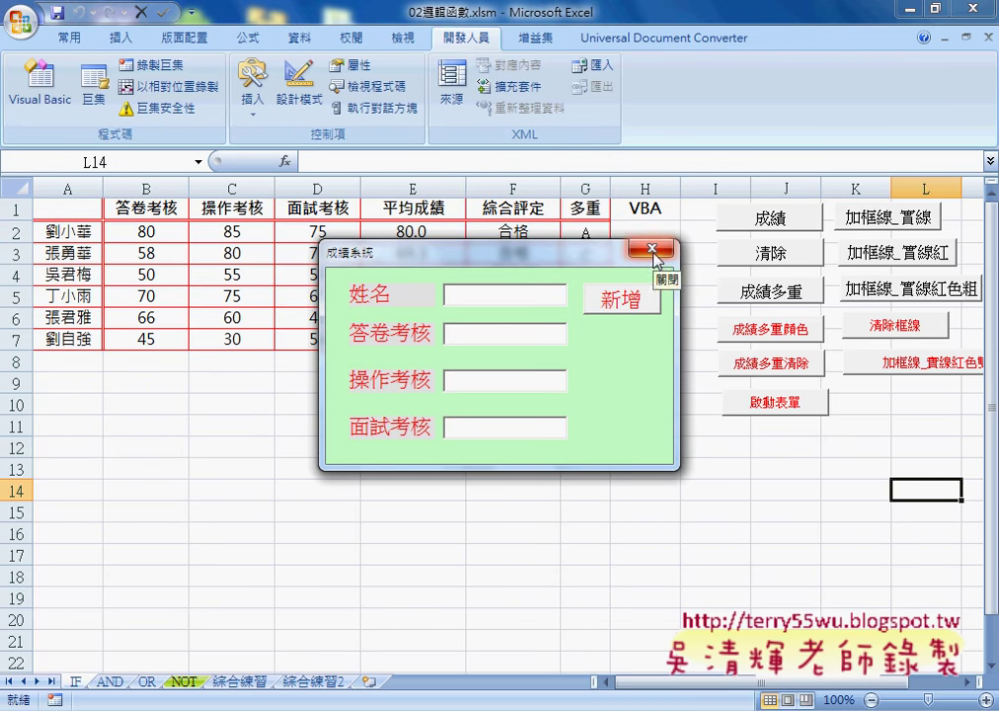
Close the 成績系統 form and switch to the 程式碼.docx code document
{"action": "left_click", "coordinate": [634, 254]}
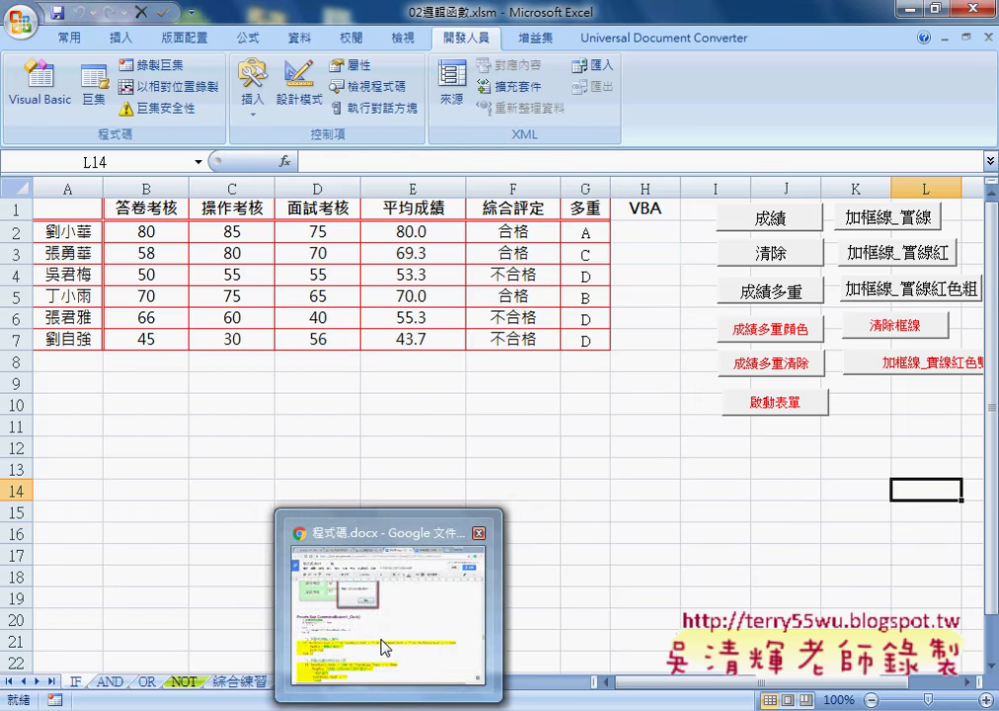
{"action": "left_click", "coordinate": [383, 647]}
Find the 貼到新增按鈕 Click procedure code in the document, then return to the Excel workbook
{"action": "scroll", "coordinate": [518, 413], "scroll_direction": "up", "scroll_amount": 5}
{"action": "scroll", "coordinate": [518, 411], "scroll_direction": "up", "scroll_amount": 5}
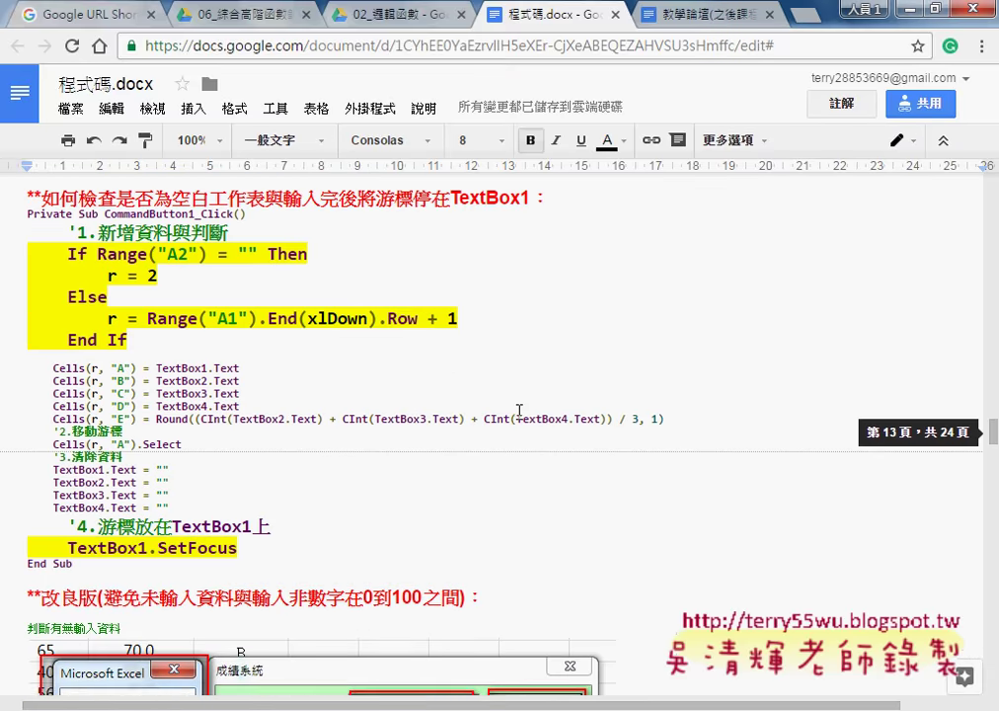
{"action": "scroll", "coordinate": [519, 411], "scroll_direction": "up", "scroll_amount": 3}
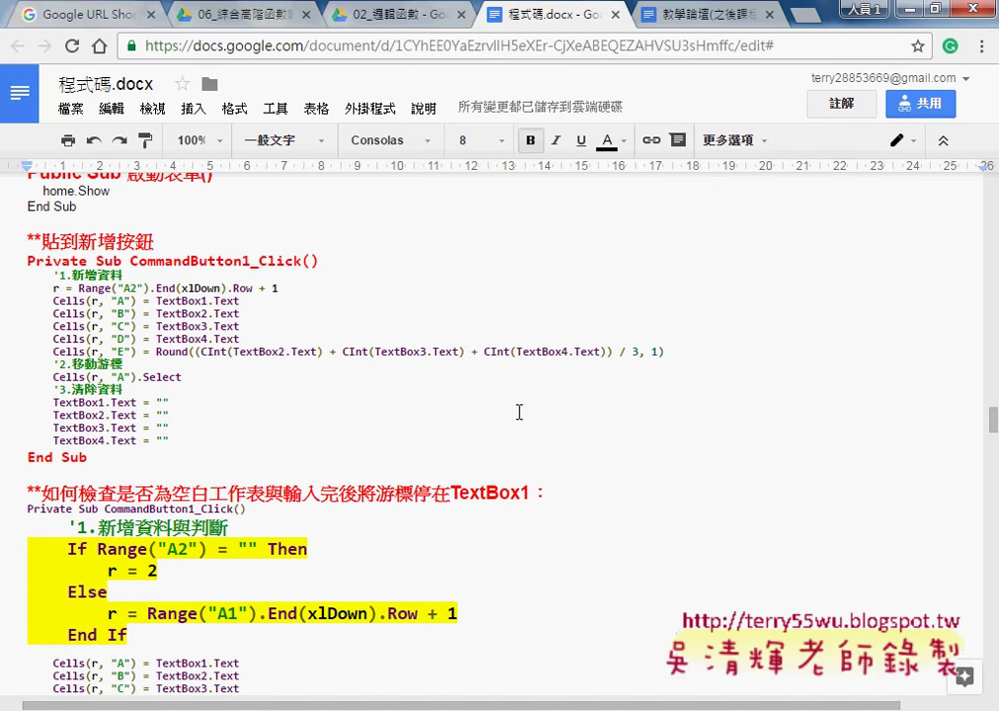
{"action": "left_click", "coordinate": [78, 242]}
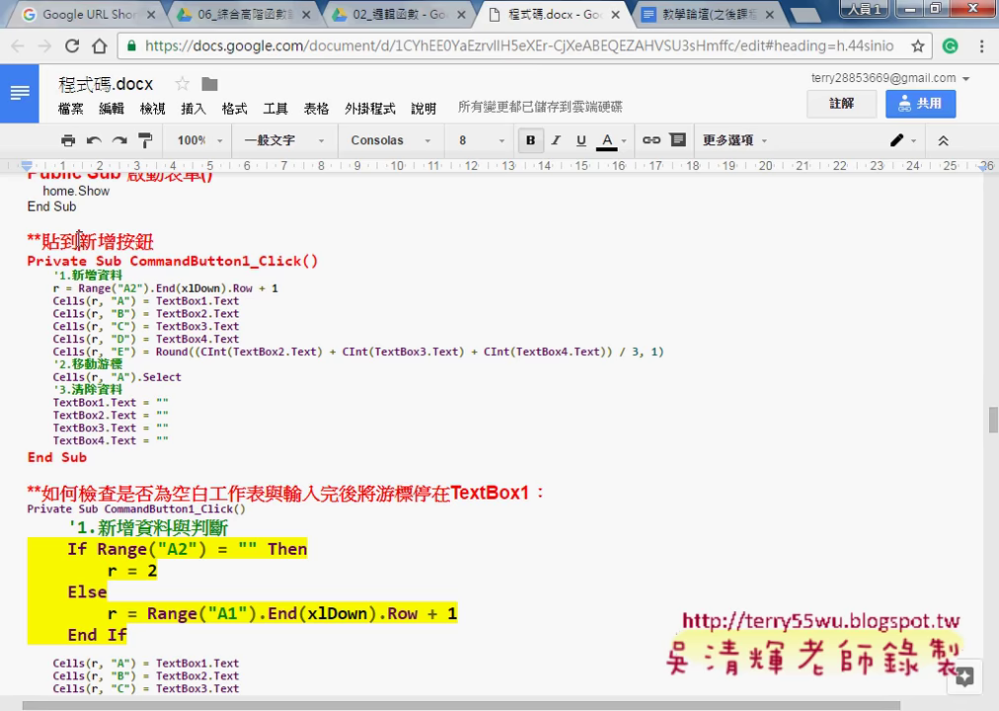
{"action": "left_click_drag", "start_coordinate": [129, 260], "coordinate": [301, 263]}
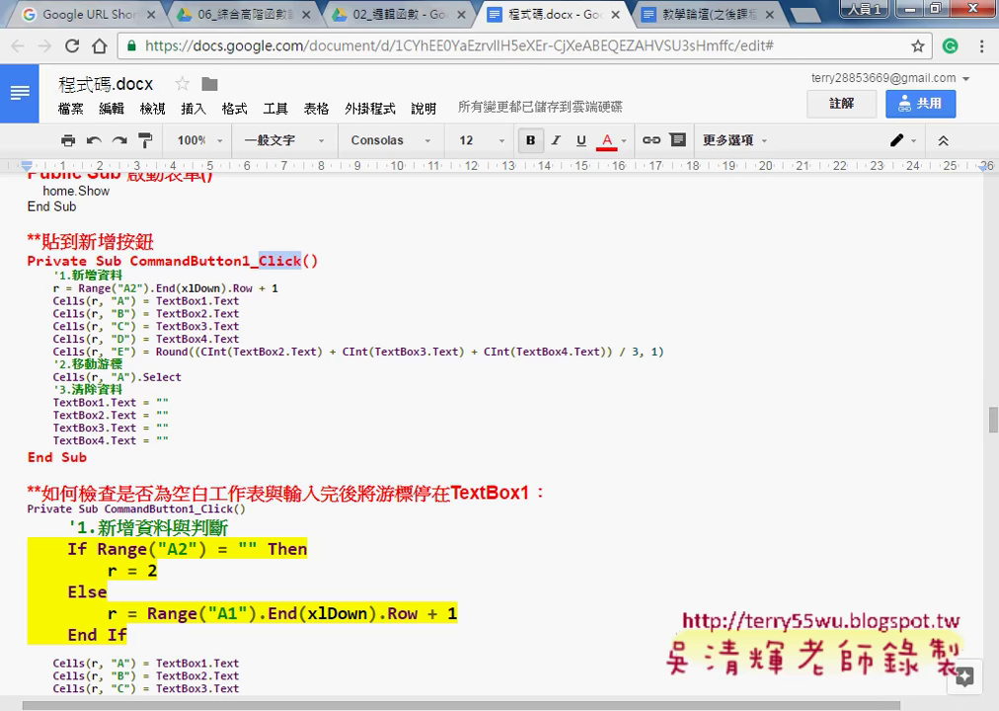
{"action": "key", "text": "alt+Tab"}
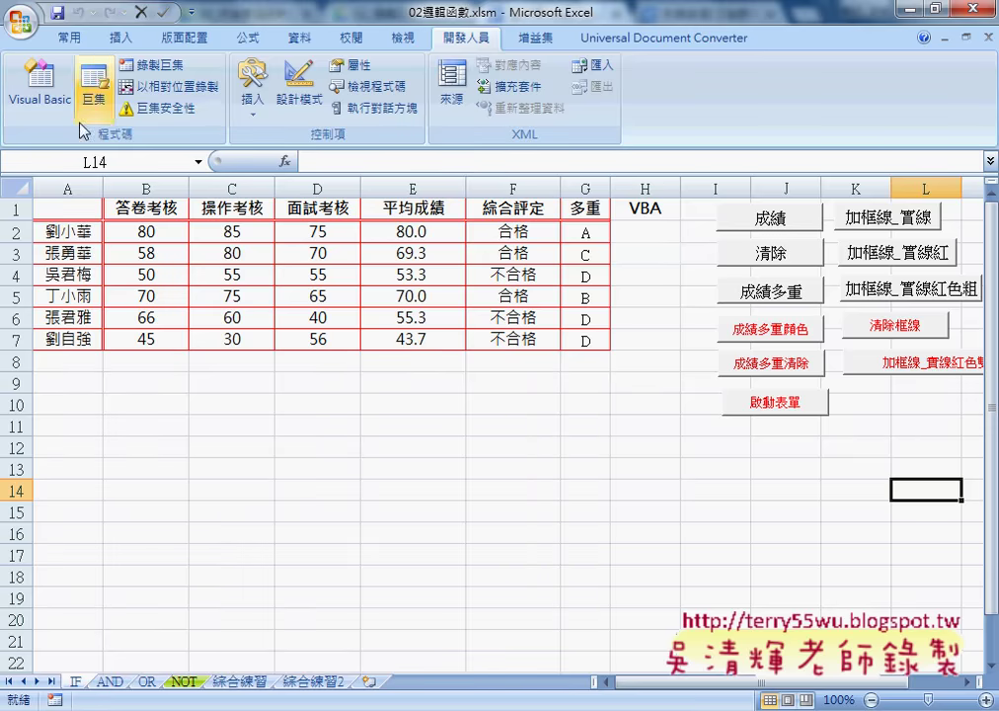
Open the Visual Basic editor and show the home form's design view
{"action": "left_click", "coordinate": [62, 96]}
{"action": "scroll", "coordinate": [255, 326], "scroll_direction": "down", "scroll_amount": 1}
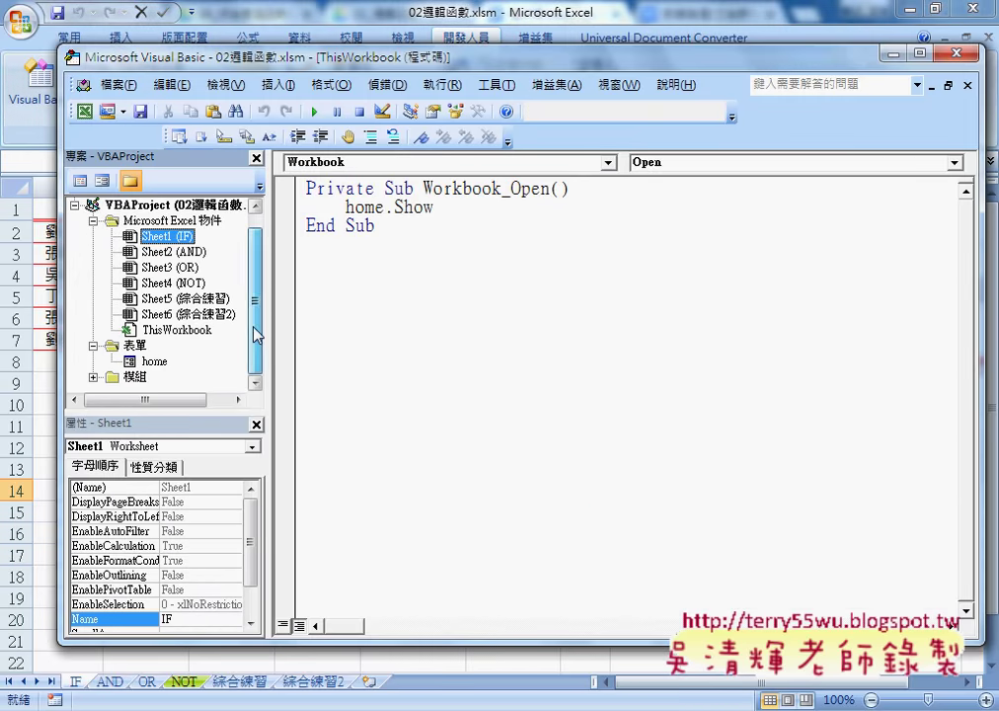
{"action": "left_click", "coordinate": [155, 363]}
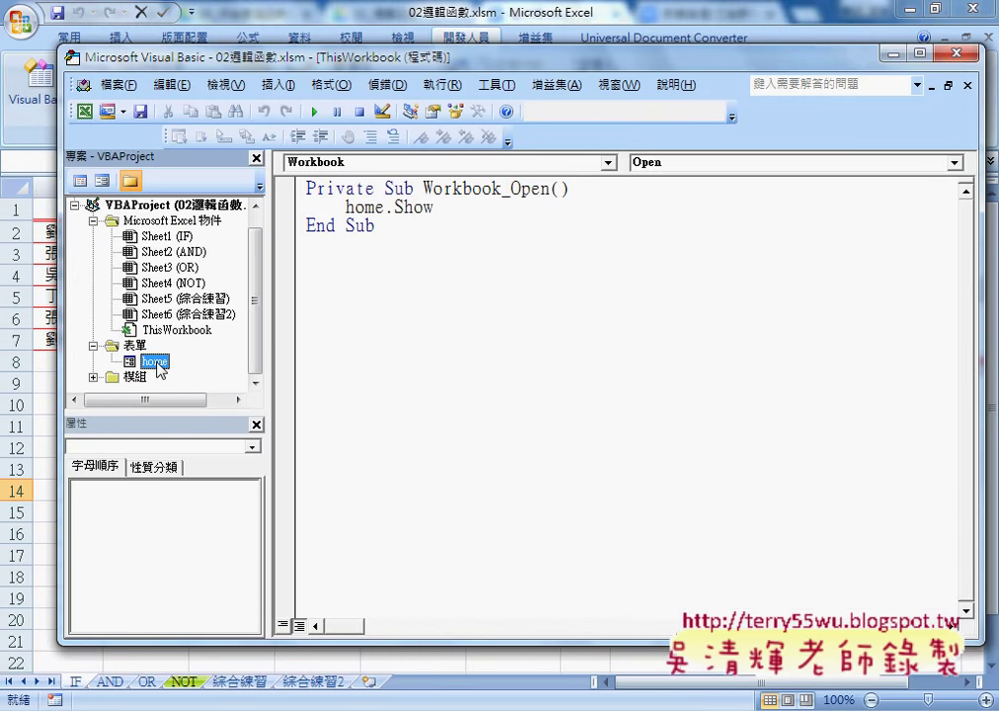
{"action": "double_click", "coordinate": [156, 362]}
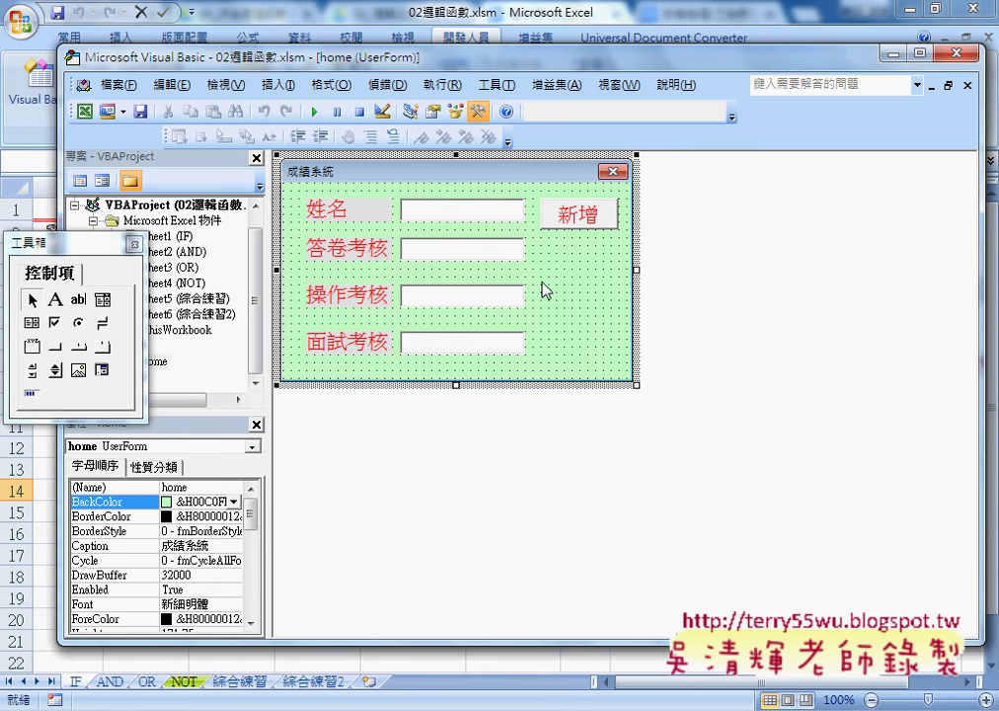
{"action": "left_click_drag", "start_coordinate": [71, 245], "coordinate": [763, 192]}
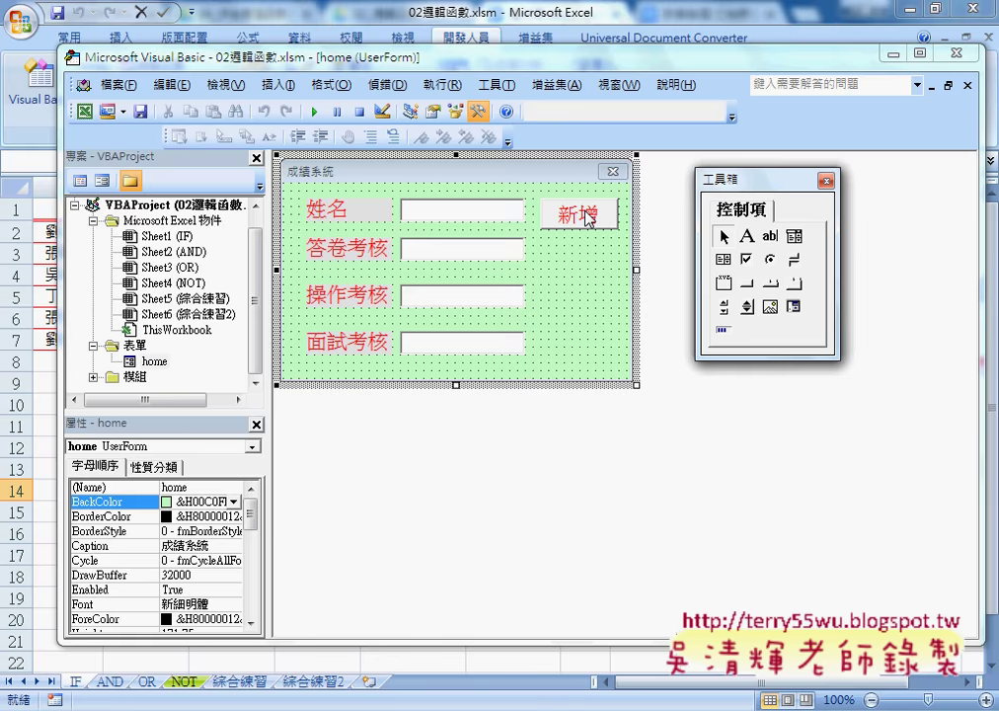
Create the empty CommandButton1_Click procedure for the 新增 button and close its code window
{"action": "left_click", "coordinate": [579, 216]}
{"action": "double_click", "coordinate": [581, 215]}
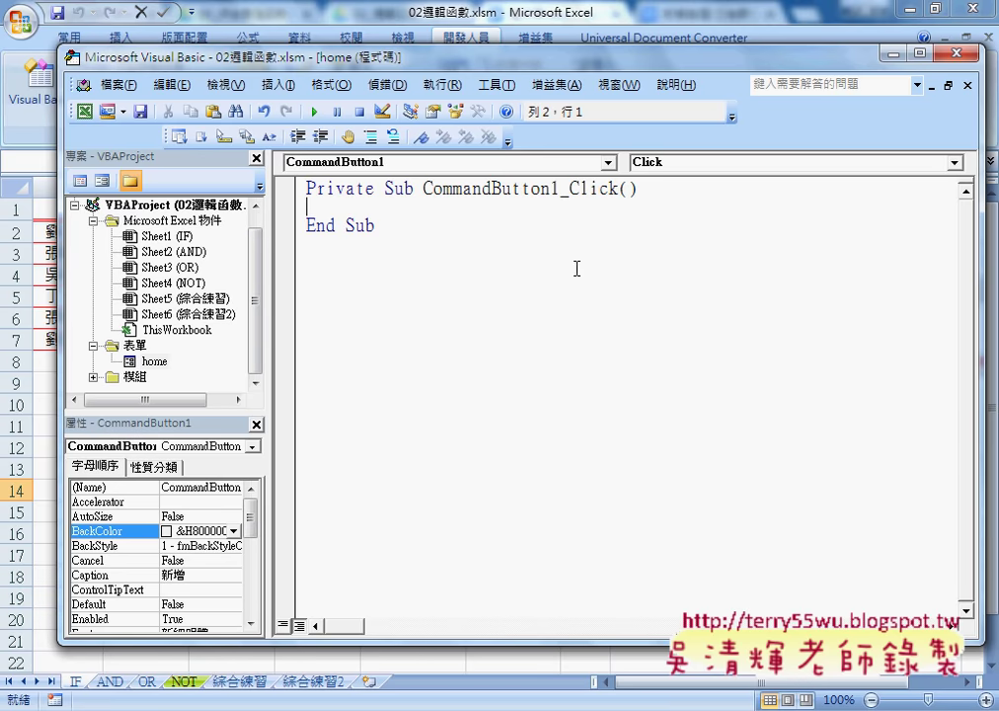
{"action": "left_click", "coordinate": [968, 87]}
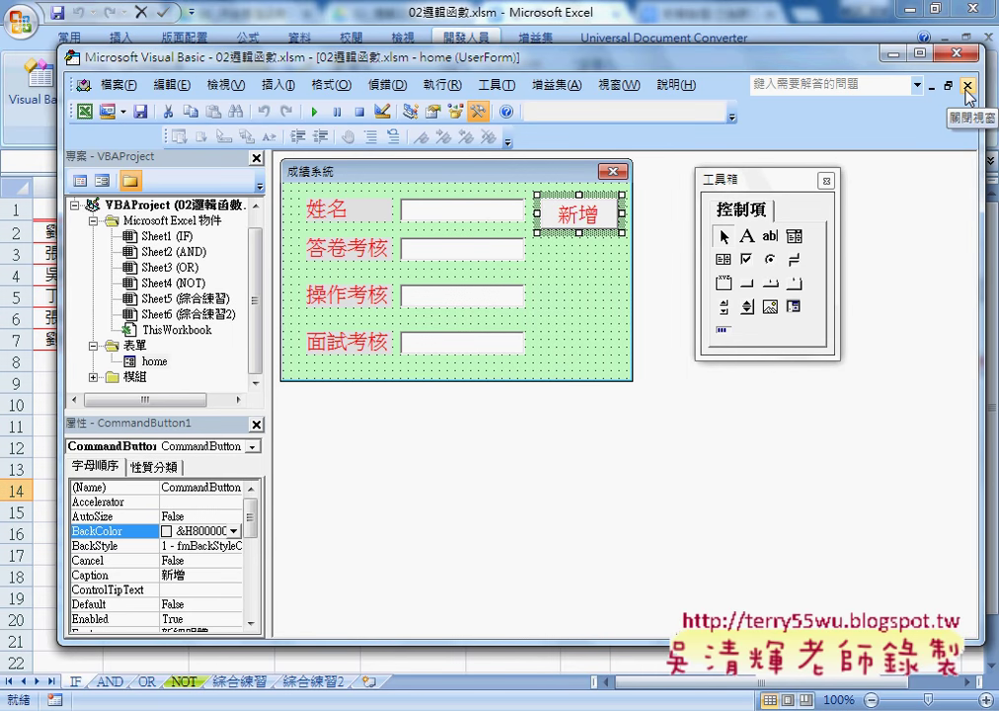
Reopen CommandButton1_Click and highlight Sub, CommandButton1 and Click in its declaration
{"action": "double_click", "coordinate": [569, 215]}
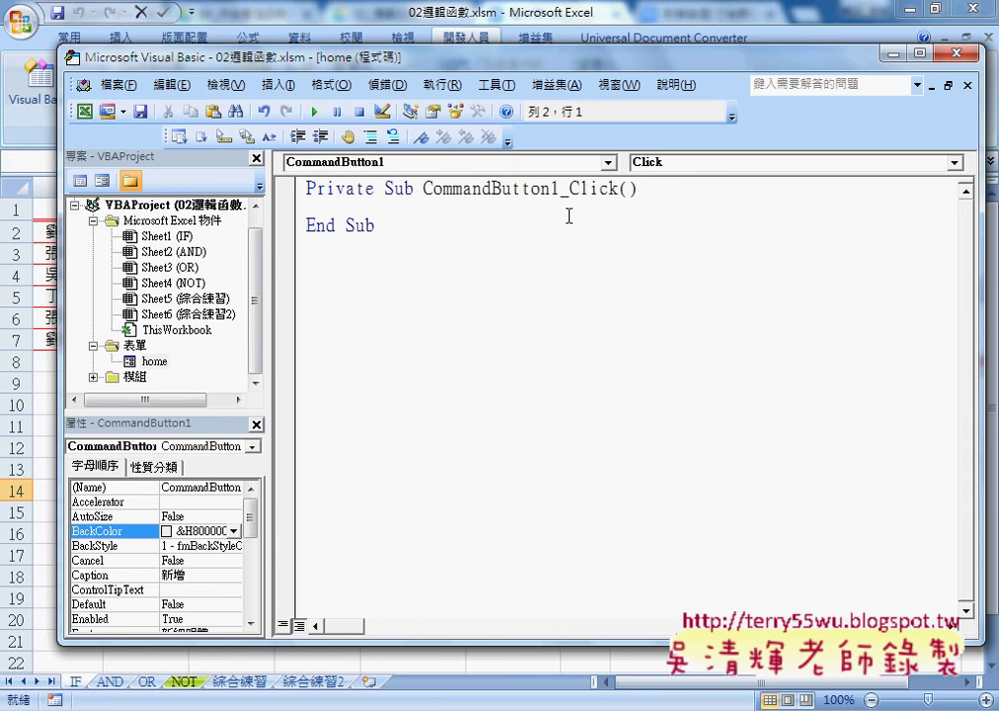
{"action": "left_click", "coordinate": [968, 86]}
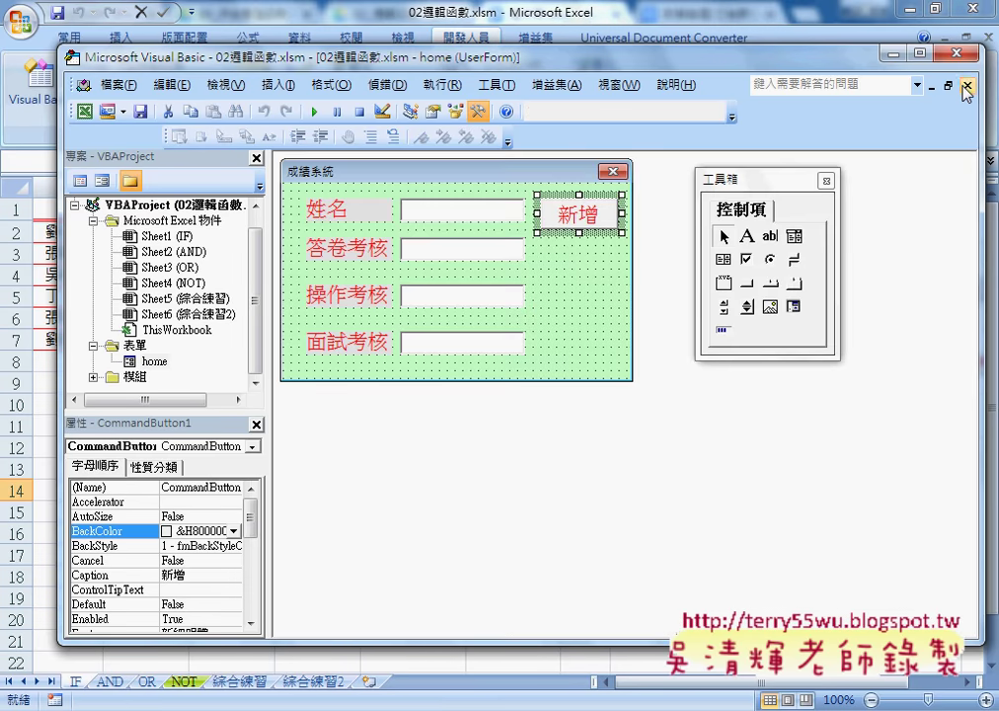
{"action": "double_click", "coordinate": [588, 219]}
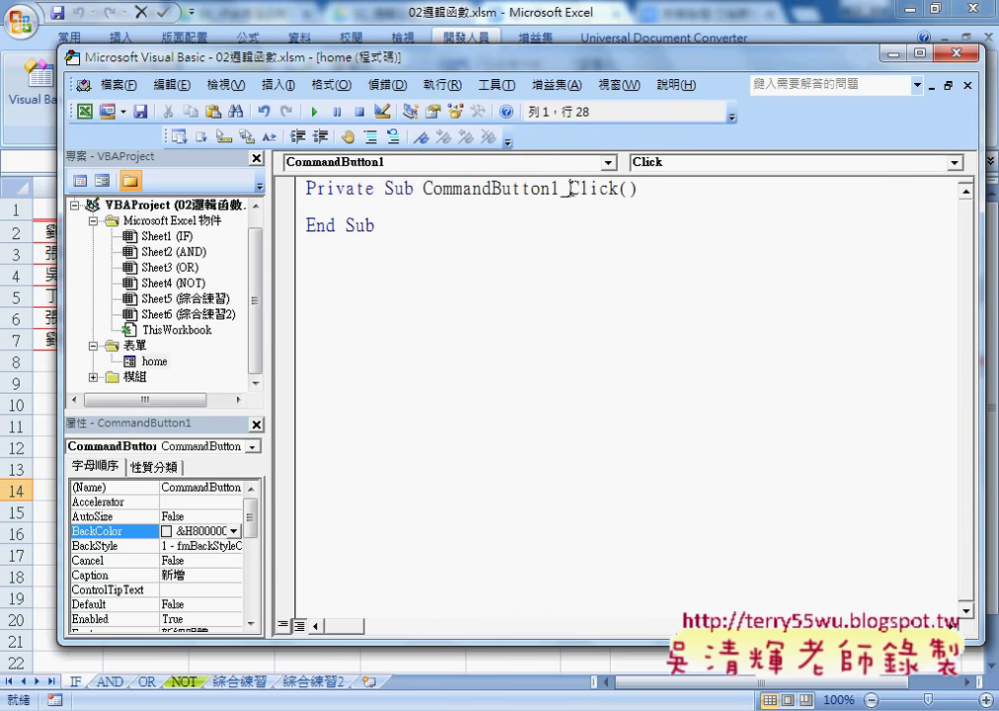
{"action": "left_click_drag", "start_coordinate": [570, 187], "coordinate": [618, 188]}
{"action": "left_click_drag", "start_coordinate": [425, 188], "coordinate": [561, 187]}
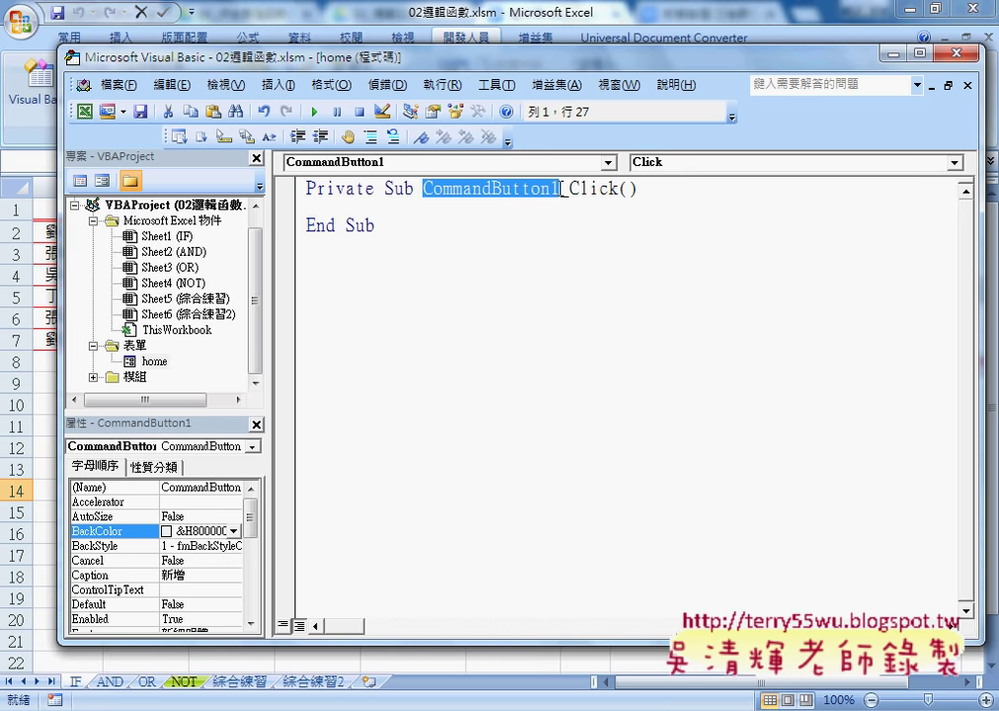
{"action": "left_click_drag", "start_coordinate": [569, 187], "coordinate": [619, 188]}
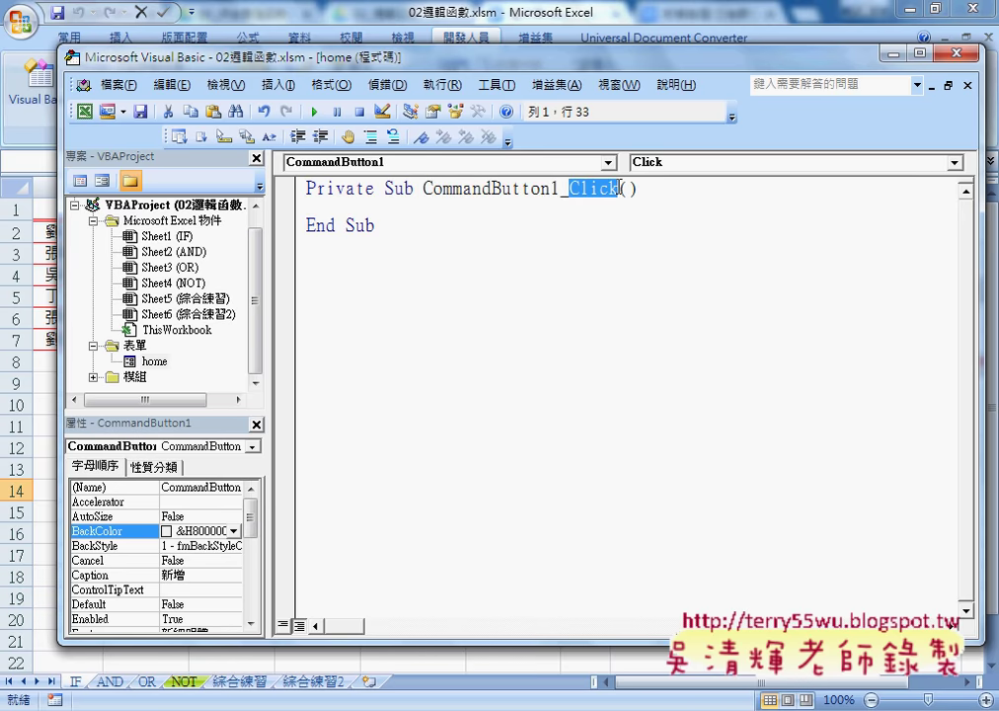
{"action": "left_click_drag", "start_coordinate": [385, 187], "coordinate": [415, 187]}
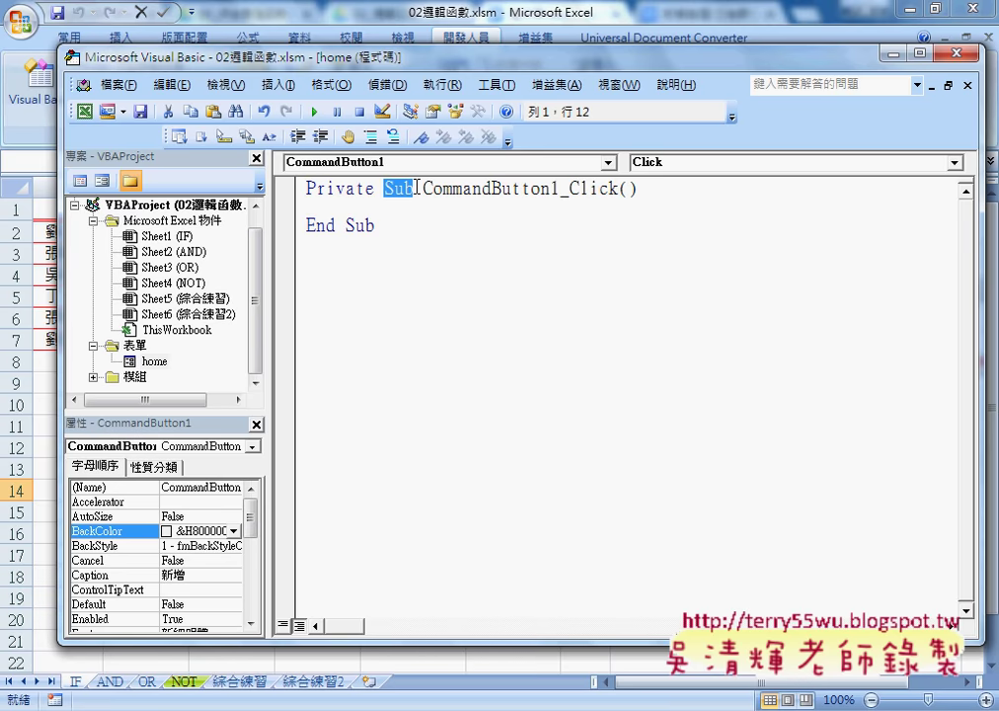
Paste 啟動表單 onto the empty line inside the procedure, then switch to Google Docs
{"action": "left_click", "coordinate": [366, 207]}
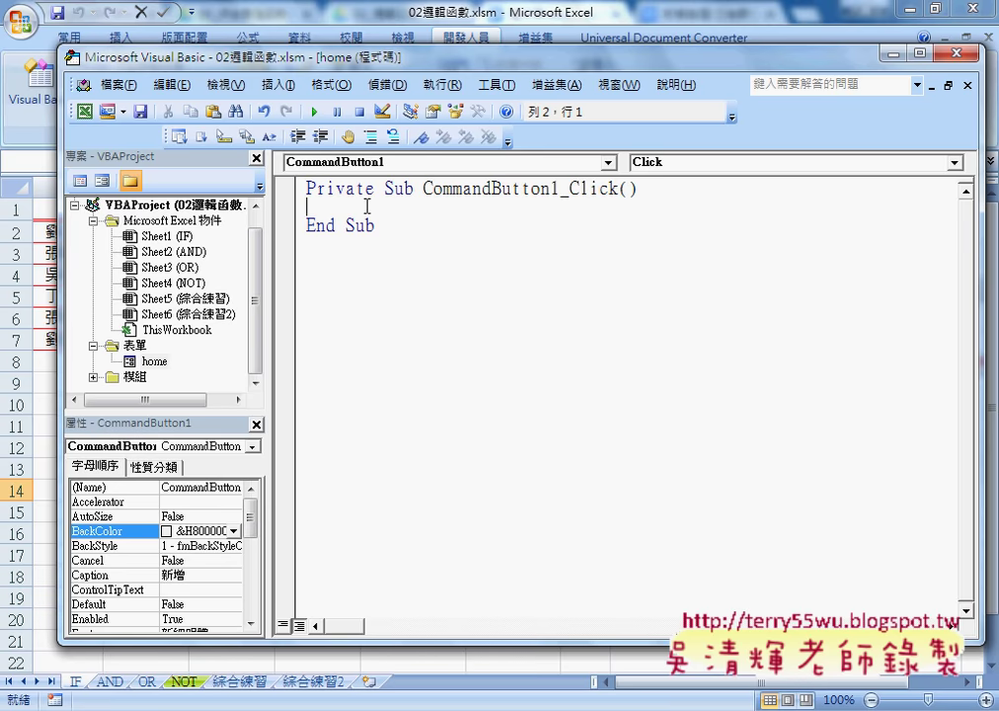
{"action": "left_click", "coordinate": [394, 188]}
{"action": "left_click", "coordinate": [366, 226]}
{"action": "left_click", "coordinate": [357, 206]}
{"action": "right_click", "coordinate": [357, 205]}
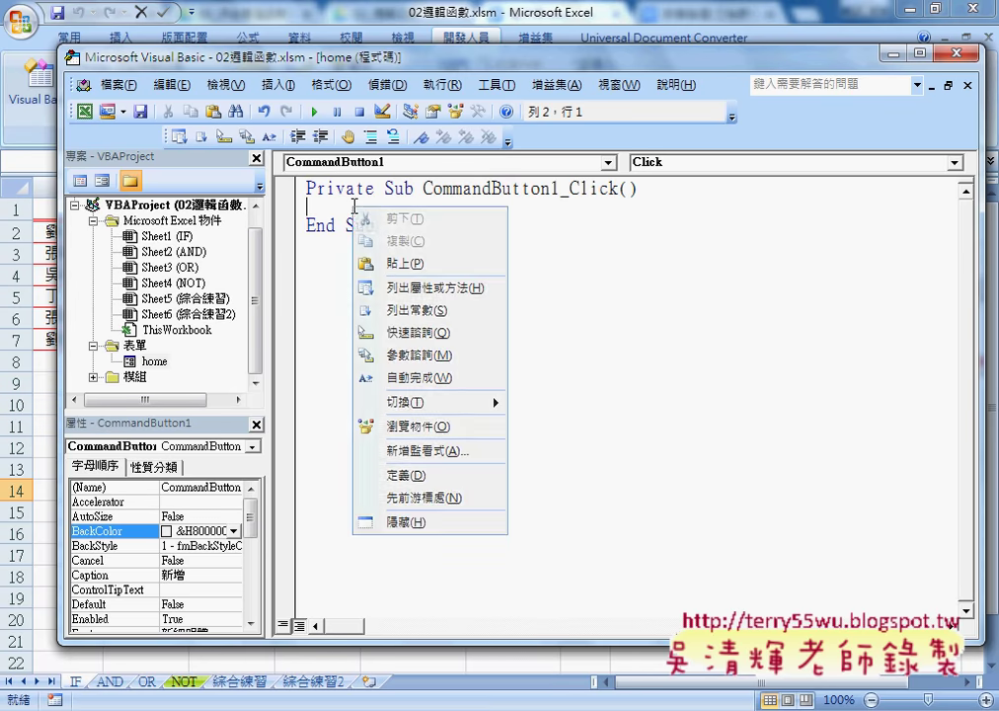
{"action": "left_click", "coordinate": [394, 259]}
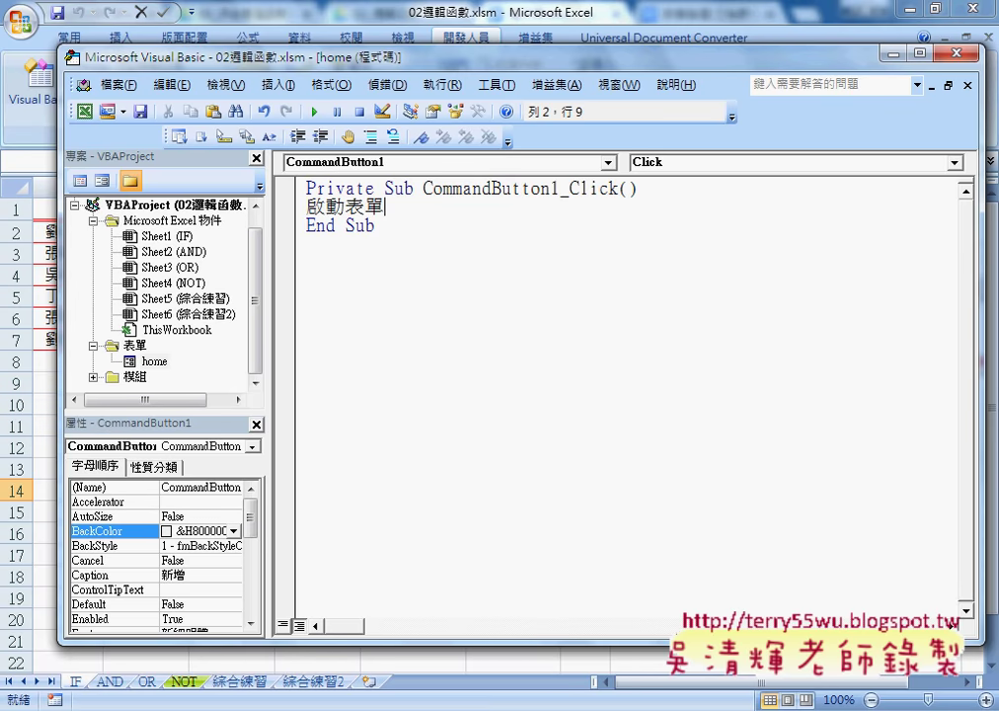
{"action": "key", "text": "alt+Tab"}
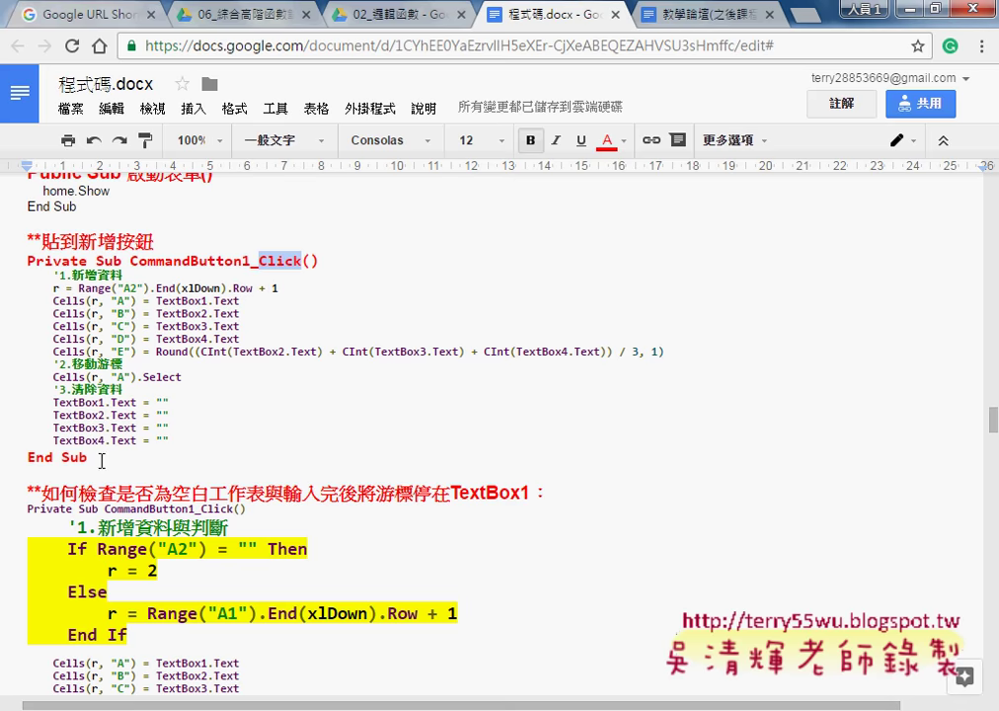
Copy the code from '1.新增資料 to TextBox4.Text = "" and select the 啟動表單 placeholder in VBA
{"action": "left_click_drag", "start_coordinate": [88, 458], "coordinate": [49, 409]}
{"action": "left_click_drag", "start_coordinate": [170, 441], "coordinate": [16, 277]}
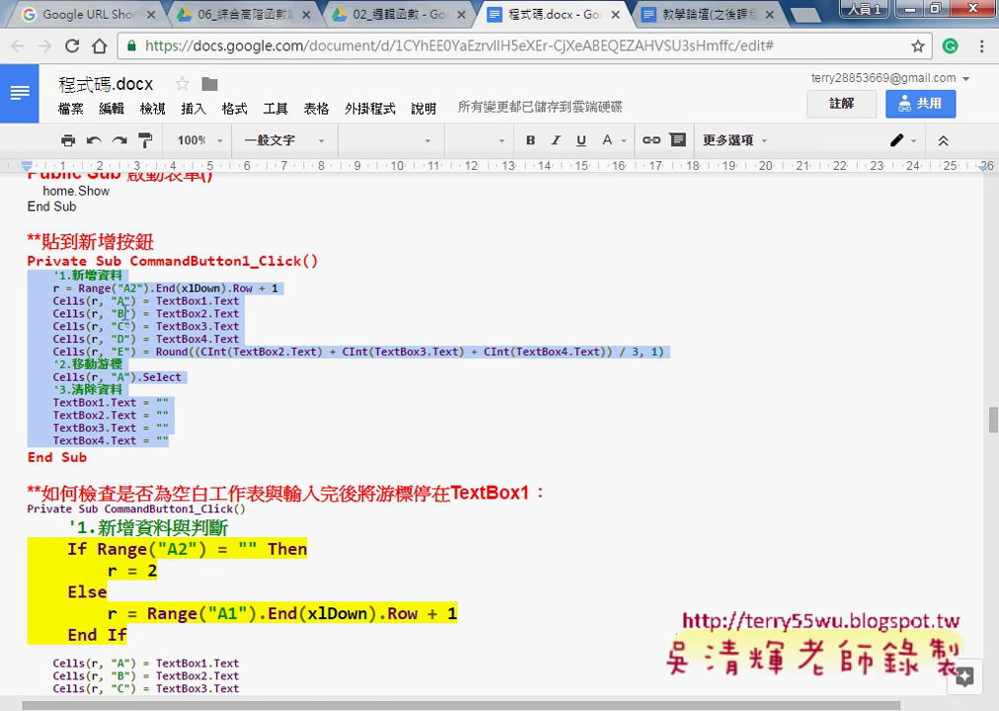
{"action": "left_click", "coordinate": [910, 12]}
{"action": "left_click_drag", "start_coordinate": [387, 206], "coordinate": [283, 212]}
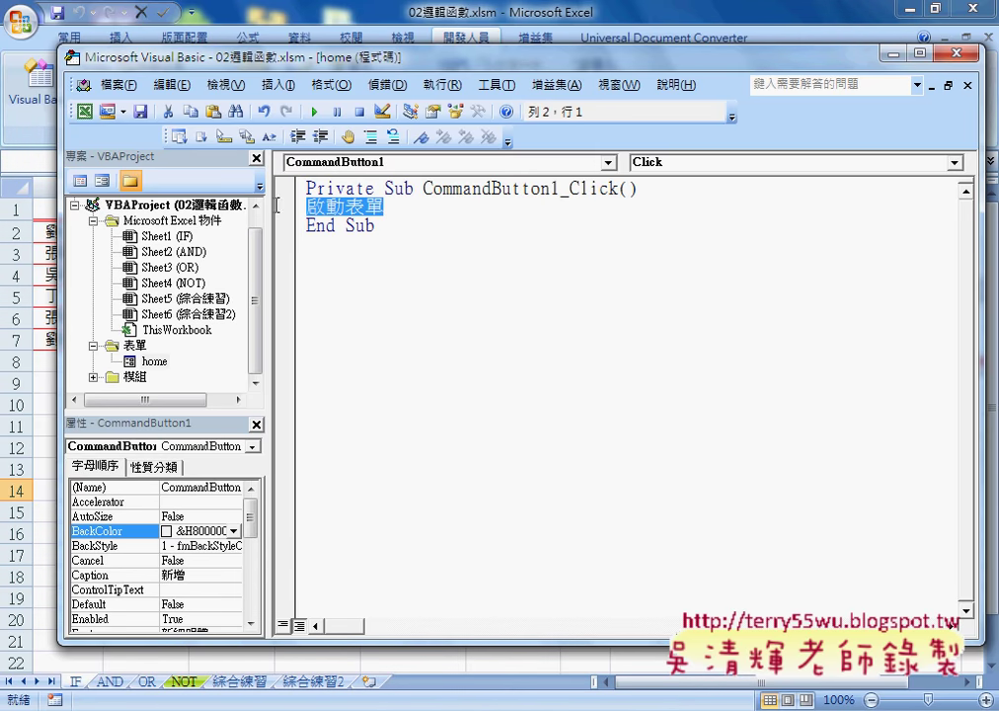
Paste the copied code over 啟動表單 and highlight the parts of r = Range("A2").End(xlDown).Row + 1
{"action": "key", "text": "ctrl+v"}
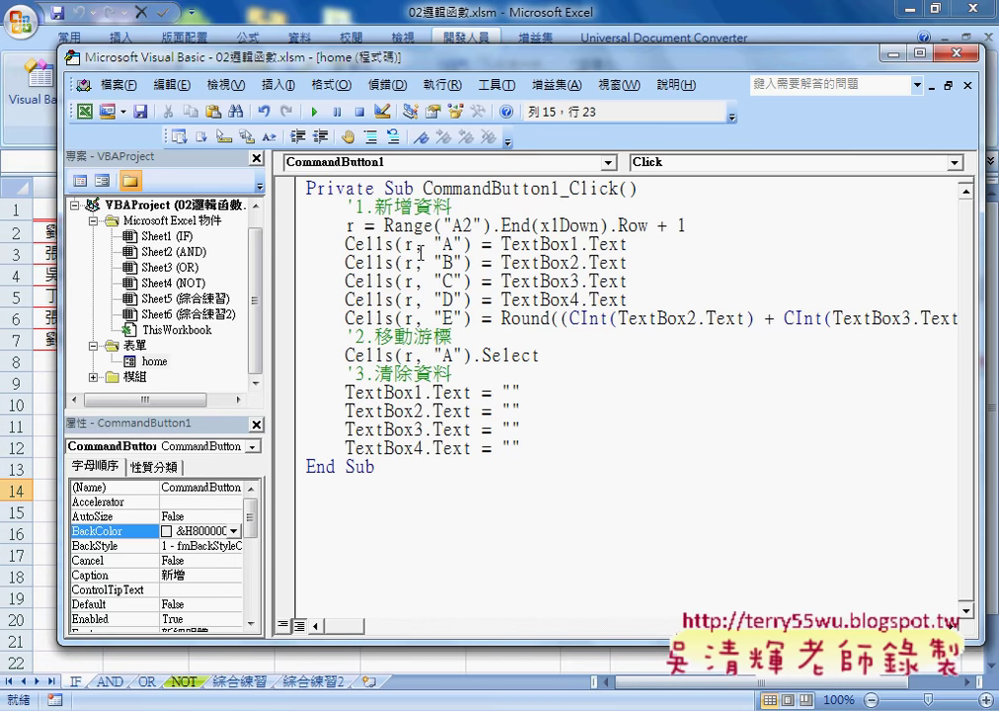
{"action": "left_click_drag", "start_coordinate": [287, 51], "coordinate": [519, 69]}
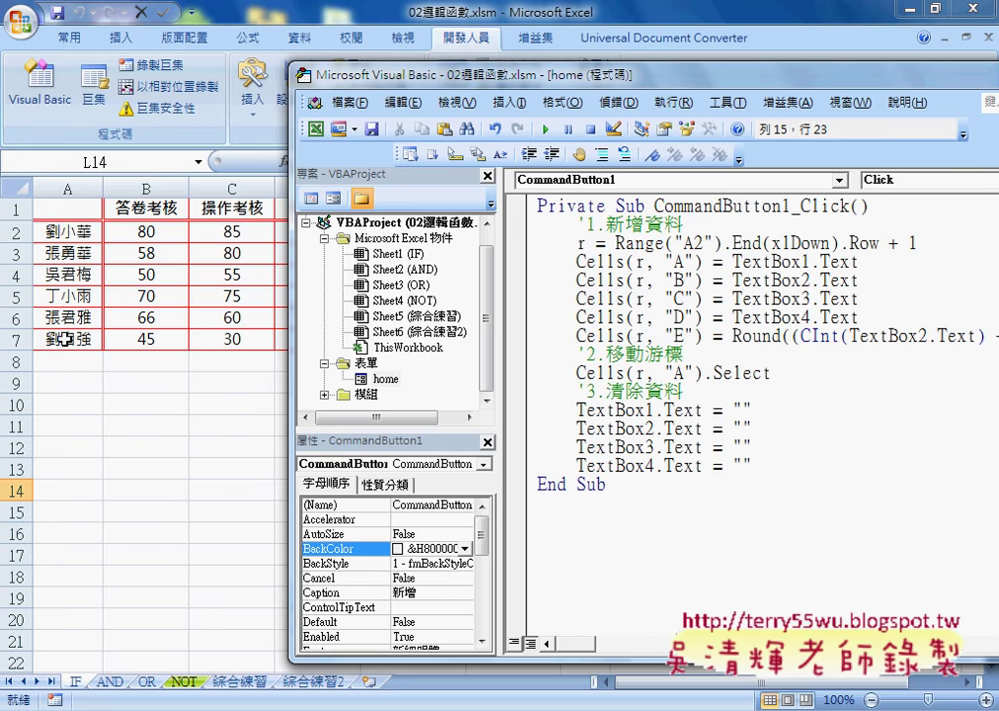
{"action": "left_click", "coordinate": [618, 243]}
{"action": "left_click_drag", "start_coordinate": [618, 243], "coordinate": [881, 247]}
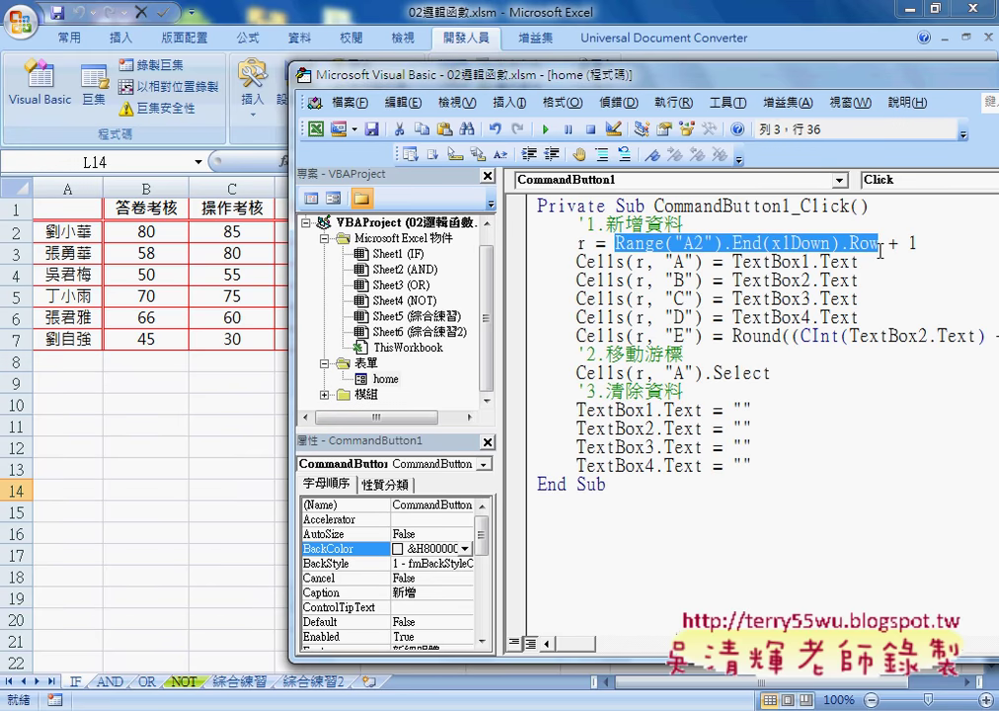
{"action": "left_click_drag", "start_coordinate": [888, 243], "coordinate": [918, 243]}
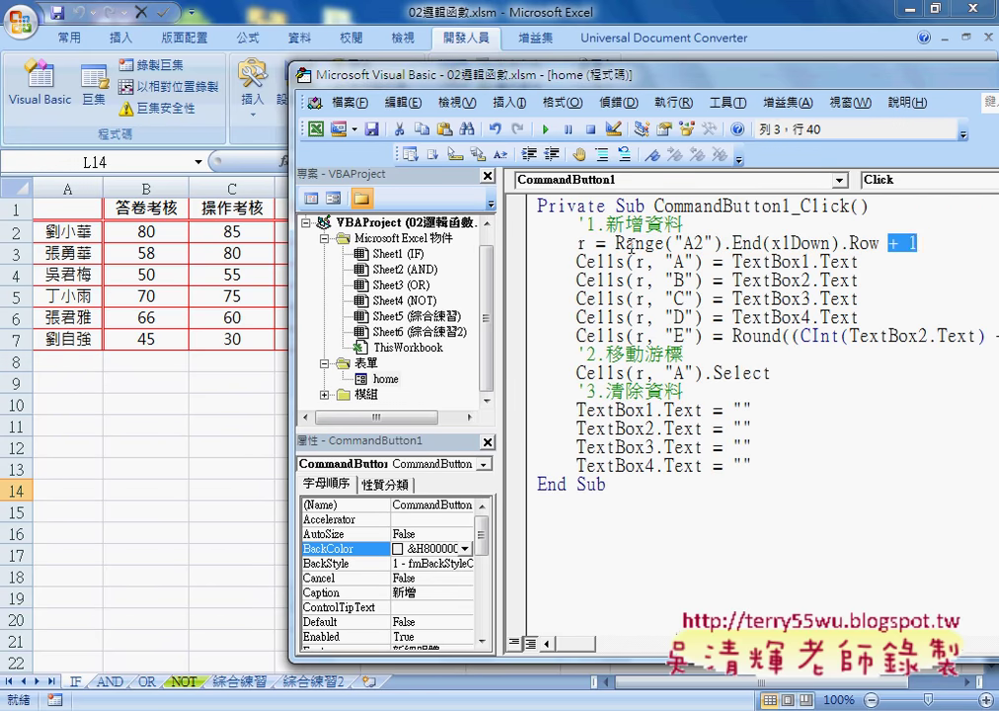
{"action": "left_click_drag", "start_coordinate": [584, 243], "coordinate": [578, 243]}
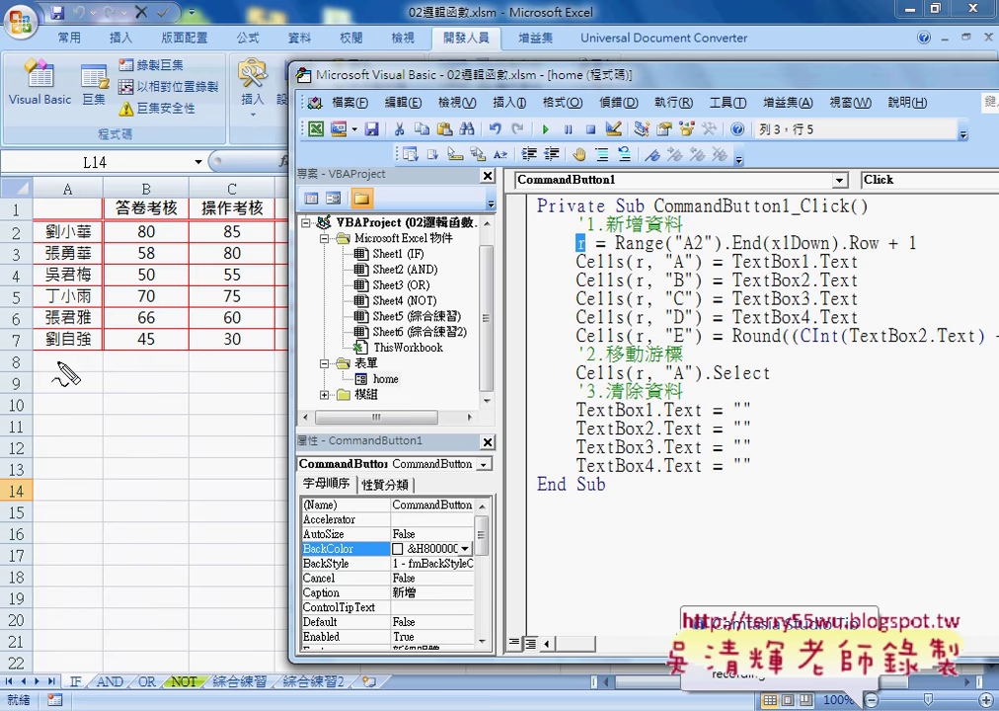
Mark row 8 and the name and score column headers in red, then clear them
{"action": "mouse_move", "coordinate": [12, 353]}
{"action": "left_mouse_down"}
{"action": "mouse_move", "coordinate": [84, 345]}
{"action": "mouse_move", "coordinate": [24, 355]}
{"action": "mouse_move", "coordinate": [44, 387]}
{"action": "mouse_move", "coordinate": [93, 368]}
{"action": "left_mouse_up"}
{"action": "mouse_move", "coordinate": [161, 371]}
{"action": "left_mouse_down"}
{"action": "mouse_move", "coordinate": [120, 375]}
{"action": "mouse_move", "coordinate": [158, 362]}
{"action": "left_mouse_up"}
{"action": "left_click_drag", "start_coordinate": [237, 358], "coordinate": [244, 361]}
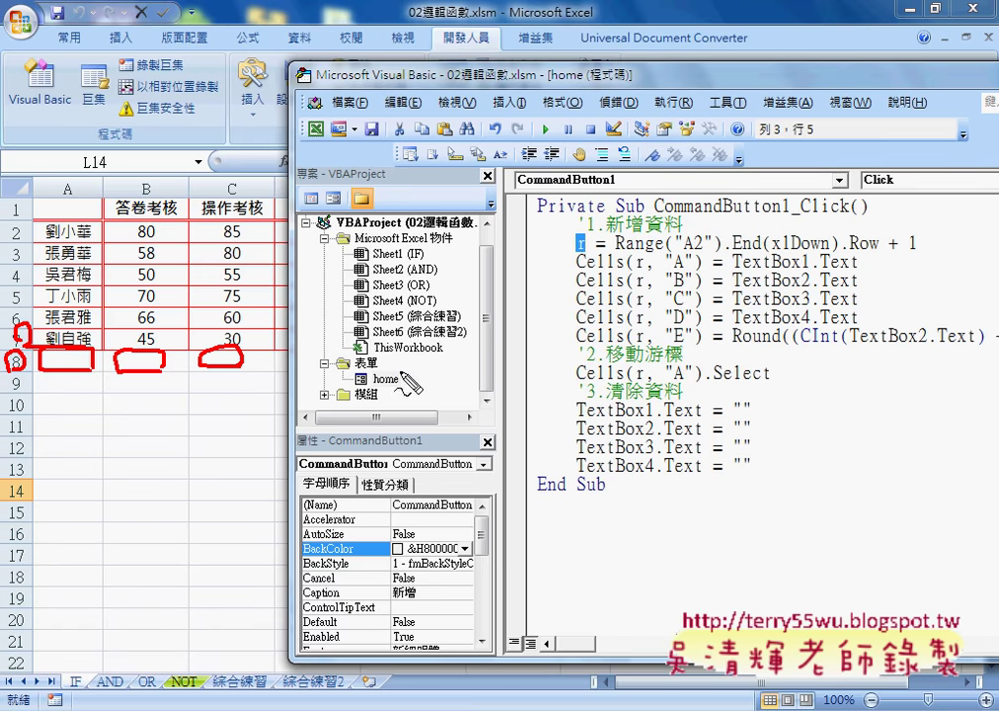
{"action": "left_click_drag", "start_coordinate": [56, 191], "coordinate": [75, 190]}
{"action": "left_click_drag", "start_coordinate": [136, 192], "coordinate": [163, 186]}
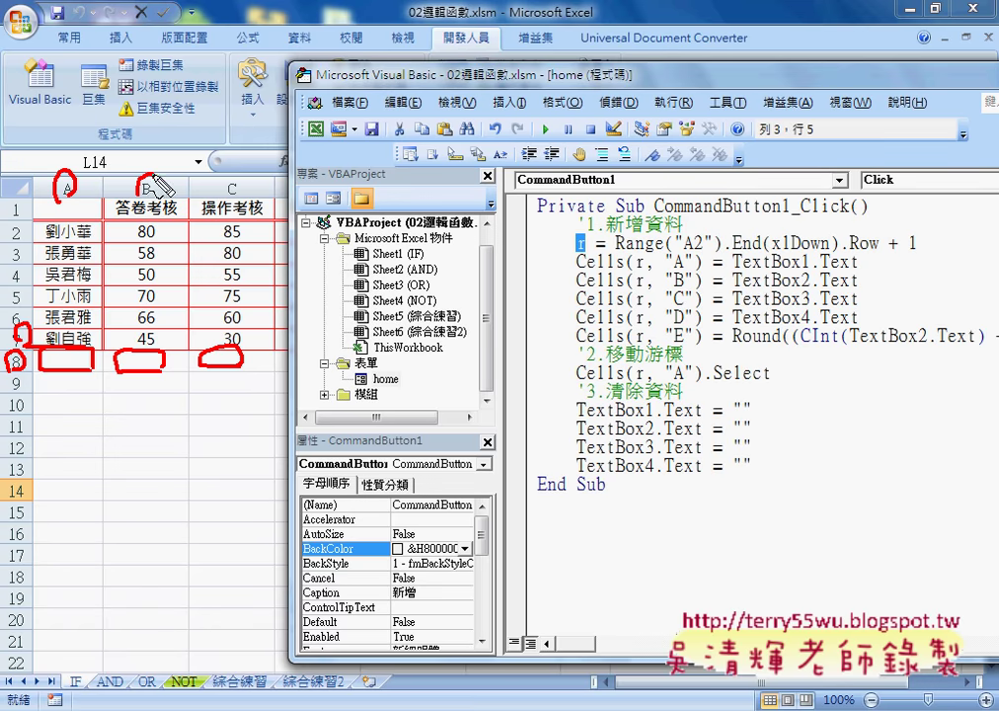
{"action": "left_click_drag", "start_coordinate": [243, 180], "coordinate": [224, 194]}
{"action": "left_click_drag", "start_coordinate": [326, 178], "coordinate": [312, 191]}
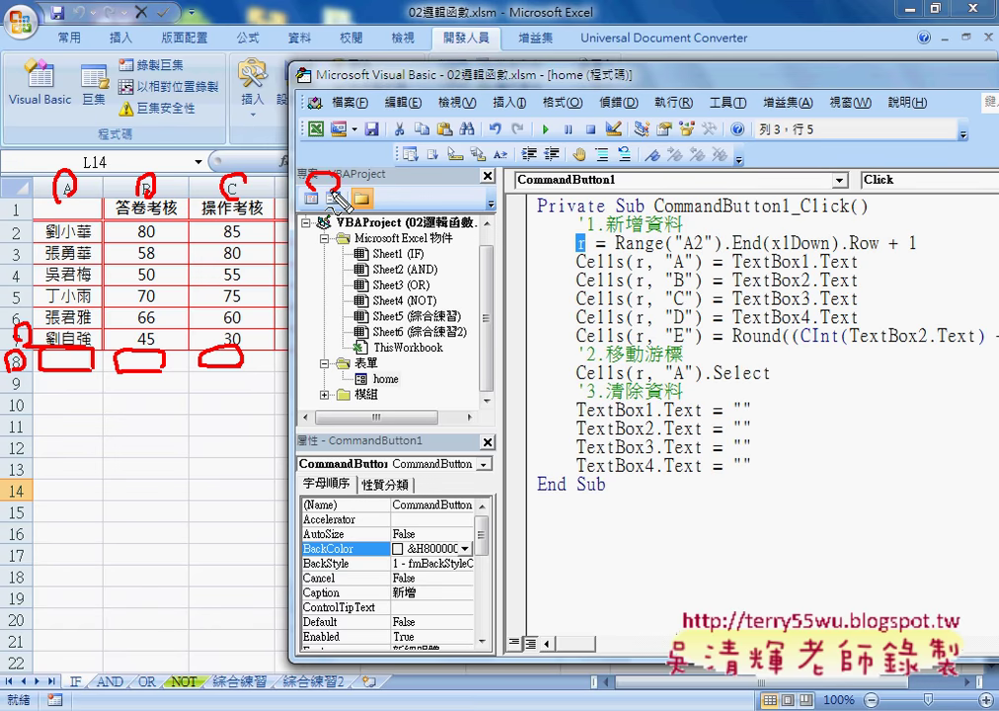
{"action": "key", "text": "Escape"}
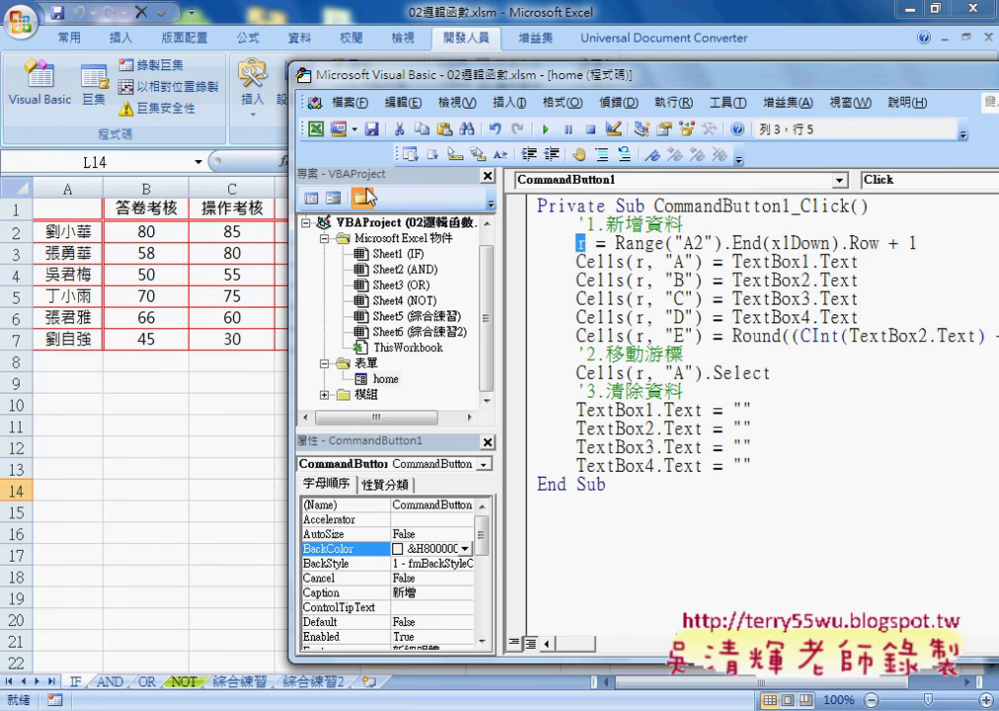
{"action": "left_click_drag", "start_coordinate": [432, 77], "coordinate": [597, 85]}
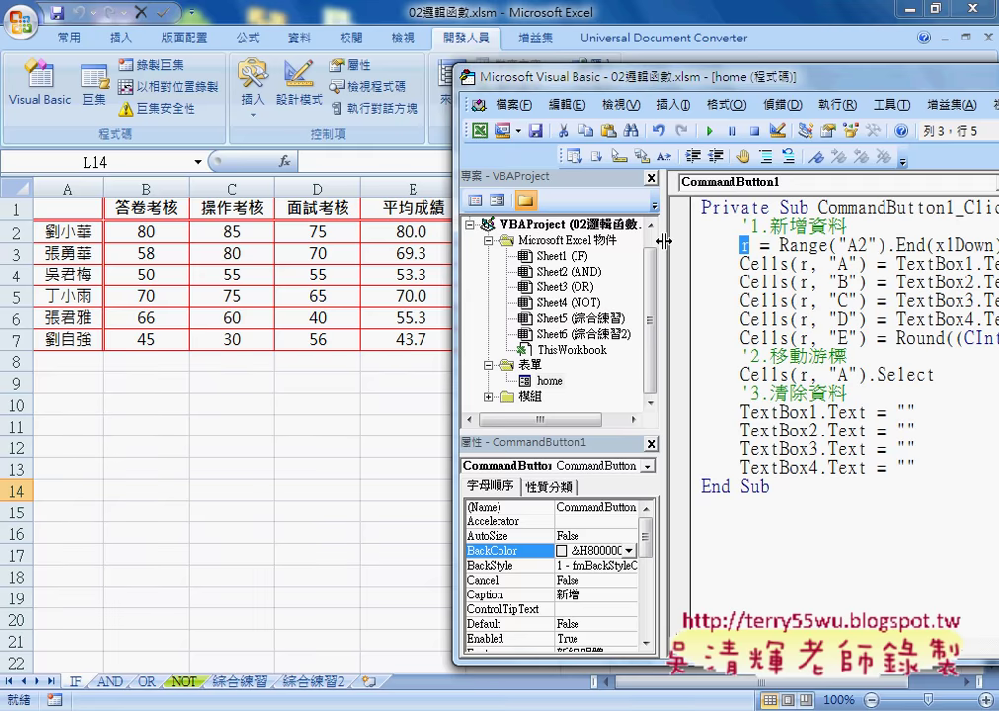
Move the editor over the sheet and highlight Cells(r, "E"), the last-row lookup, Cells(r, "A") and TextBox1
{"action": "left_click_drag", "start_coordinate": [583, 240], "coordinate": [553, 240]}
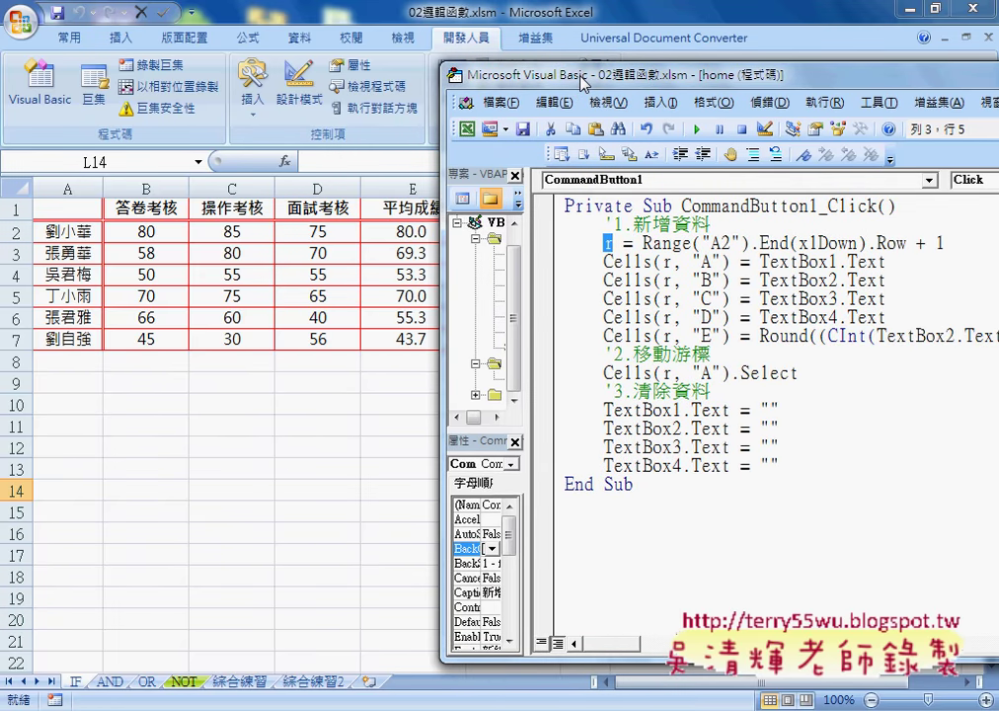
{"action": "left_click_drag", "start_coordinate": [583, 83], "coordinate": [572, 81]}
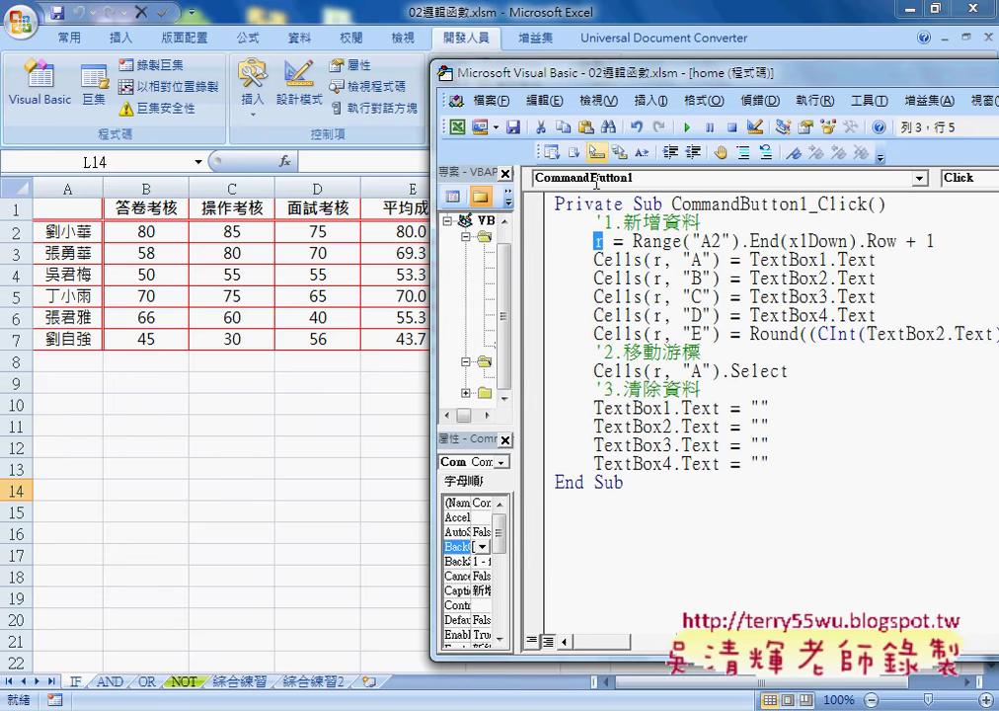
{"action": "left_click_drag", "start_coordinate": [720, 333], "coordinate": [594, 334]}
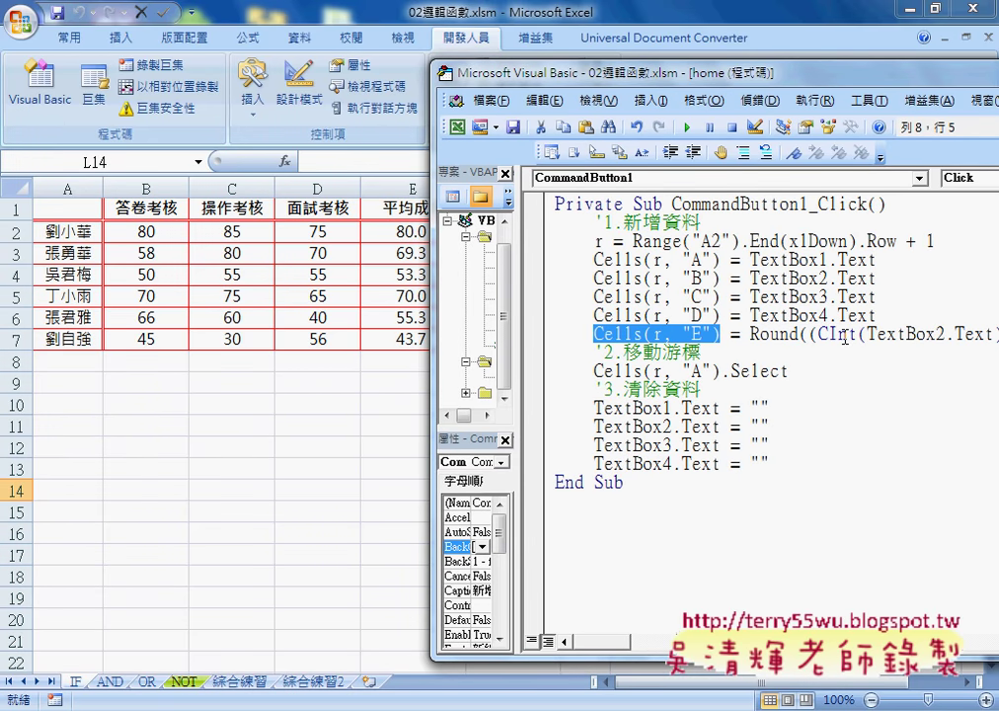
{"action": "left_click_drag", "start_coordinate": [743, 82], "coordinate": [530, 70]}
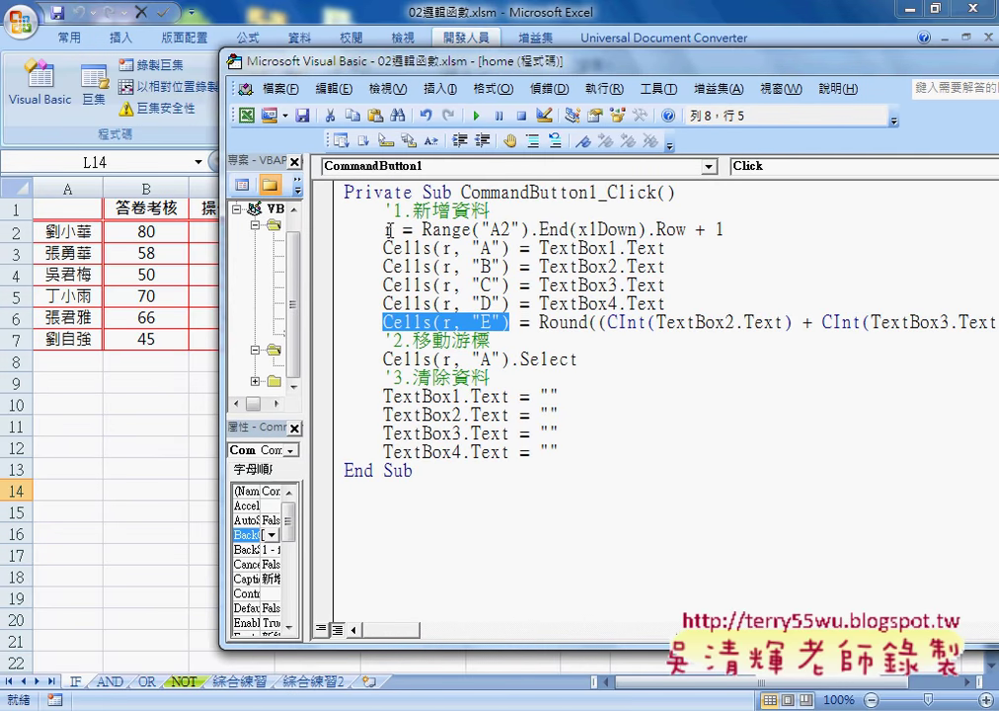
{"action": "left_click_drag", "start_coordinate": [413, 229], "coordinate": [693, 229]}
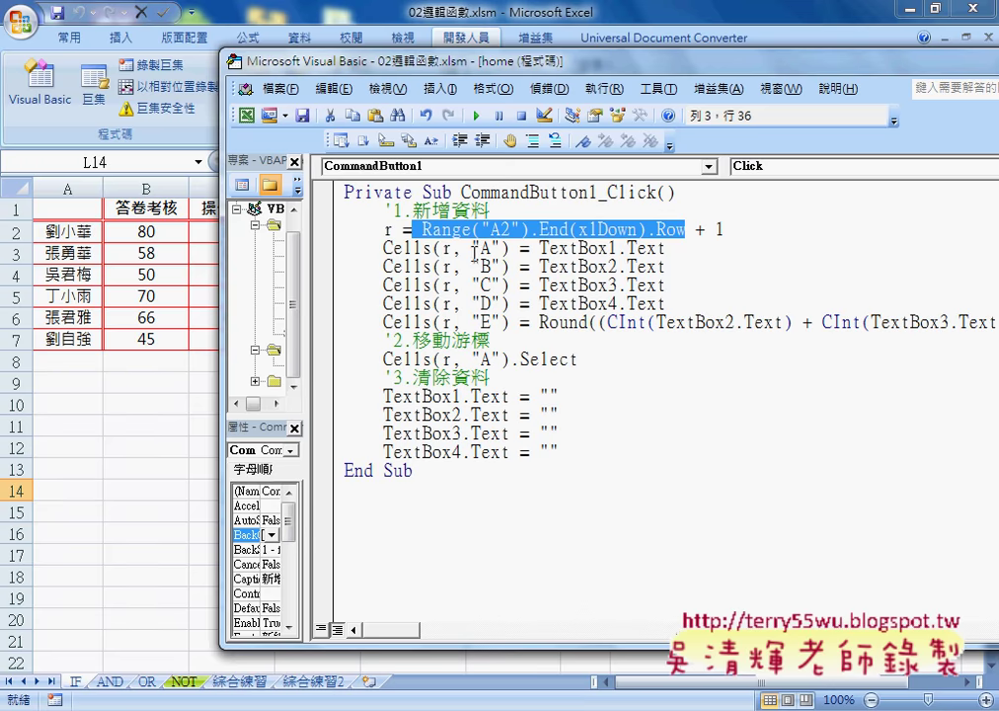
{"action": "left_click_drag", "start_coordinate": [510, 248], "coordinate": [383, 248]}
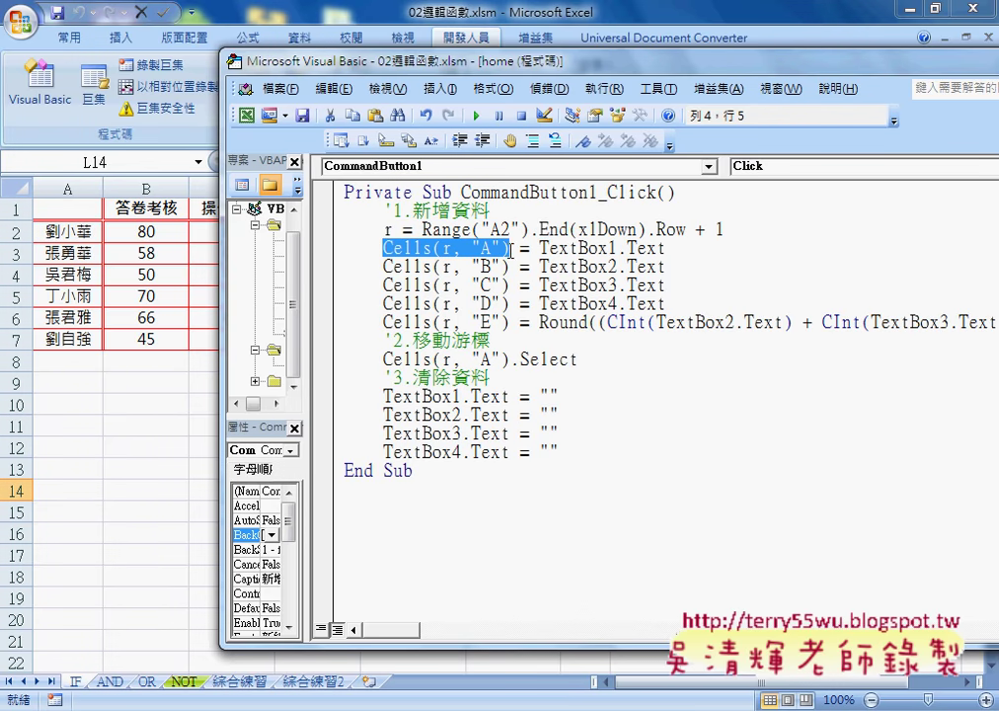
{"action": "left_click_drag", "start_coordinate": [539, 247], "coordinate": [619, 248]}
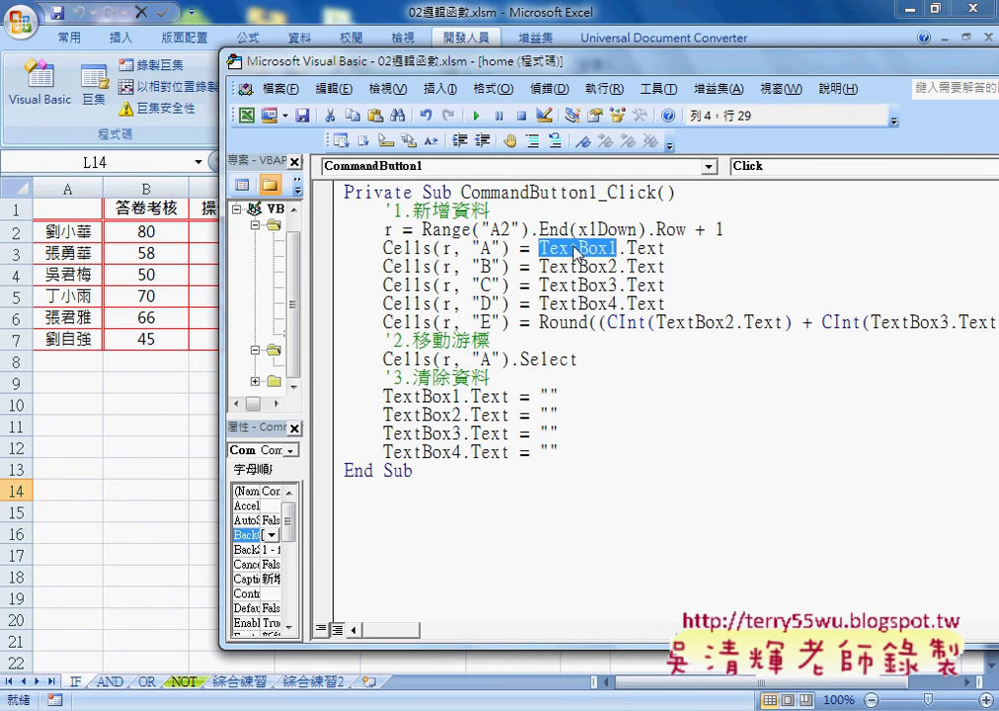
{"action": "left_click_drag", "start_coordinate": [327, 337], "coordinate": [366, 337]}
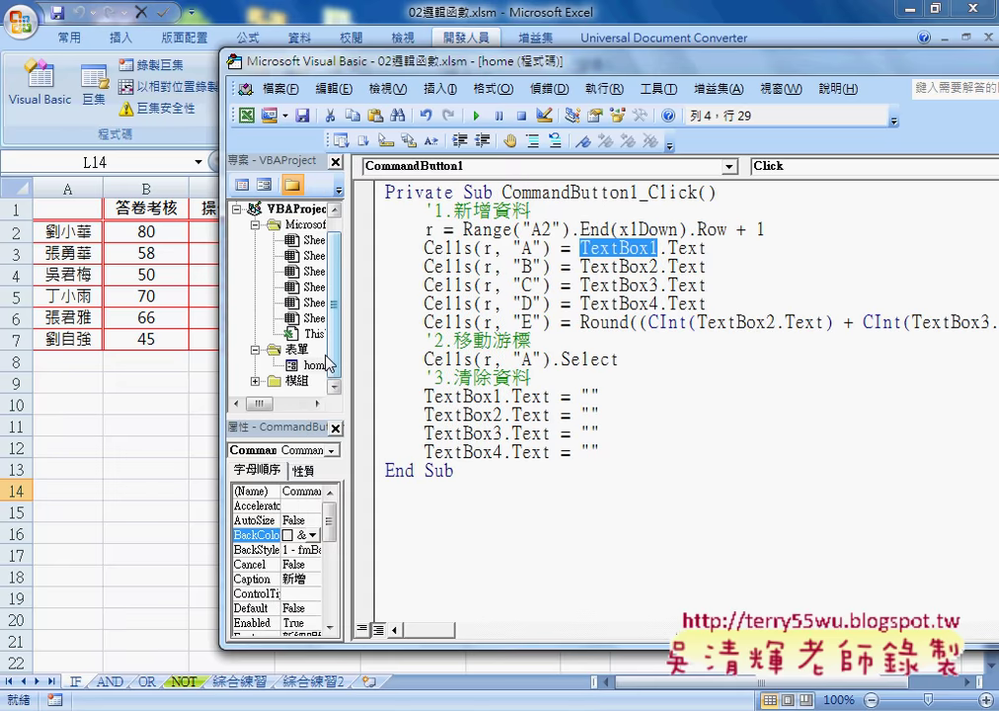
{"action": "double_click", "coordinate": [314, 365]}
{"action": "left_click", "coordinate": [525, 219]}
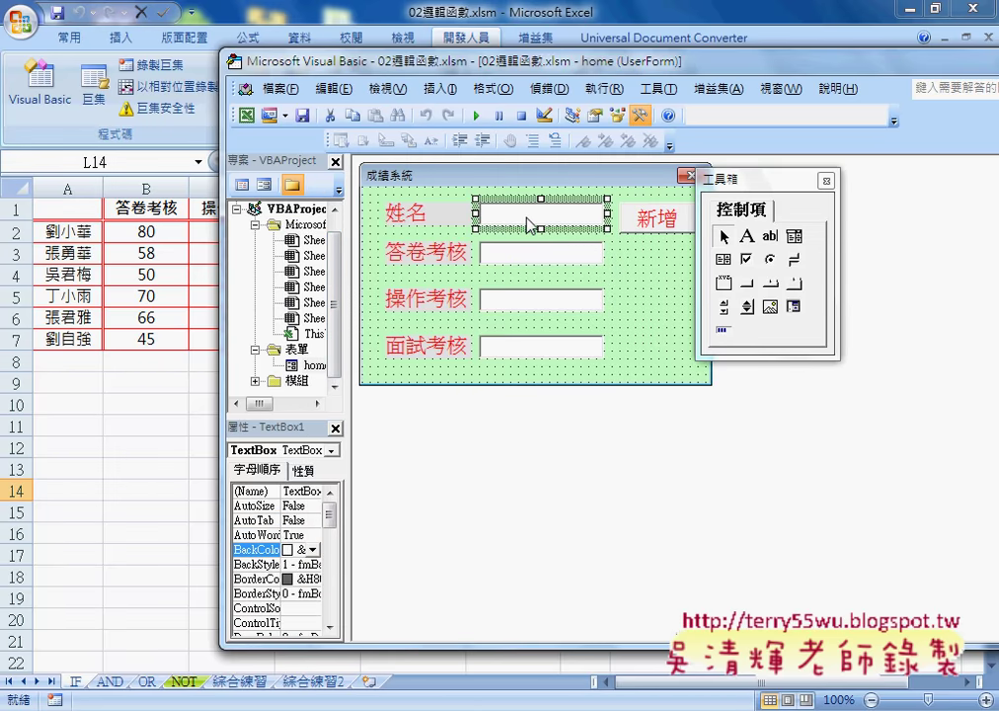
{"action": "left_click_drag", "start_coordinate": [346, 471], "coordinate": [400, 471]}
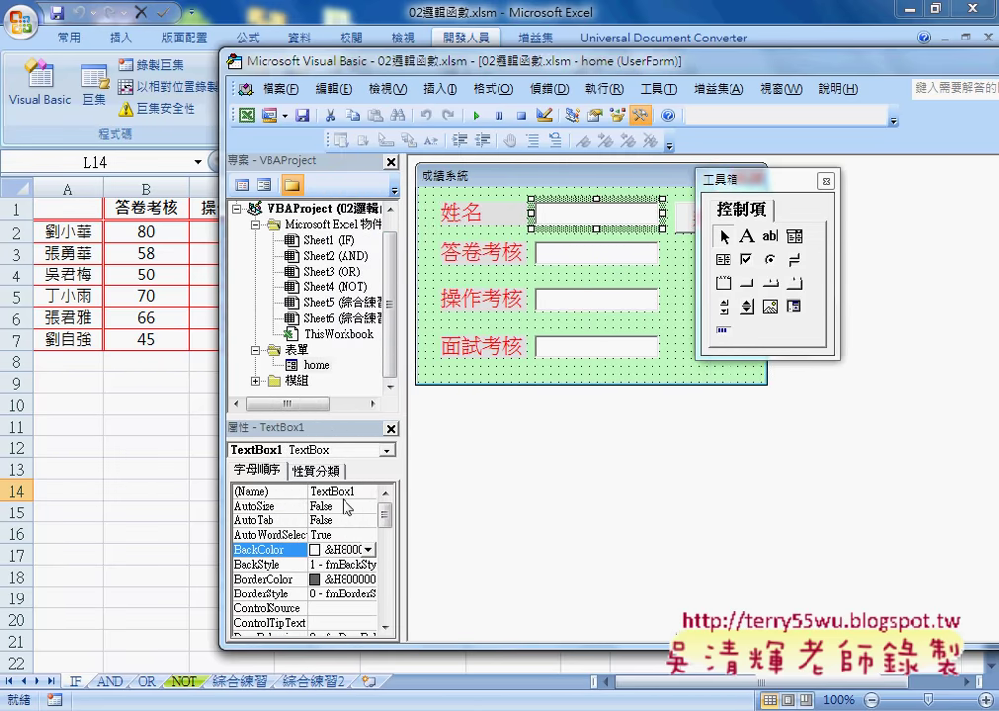
{"action": "left_click", "coordinate": [366, 491]}
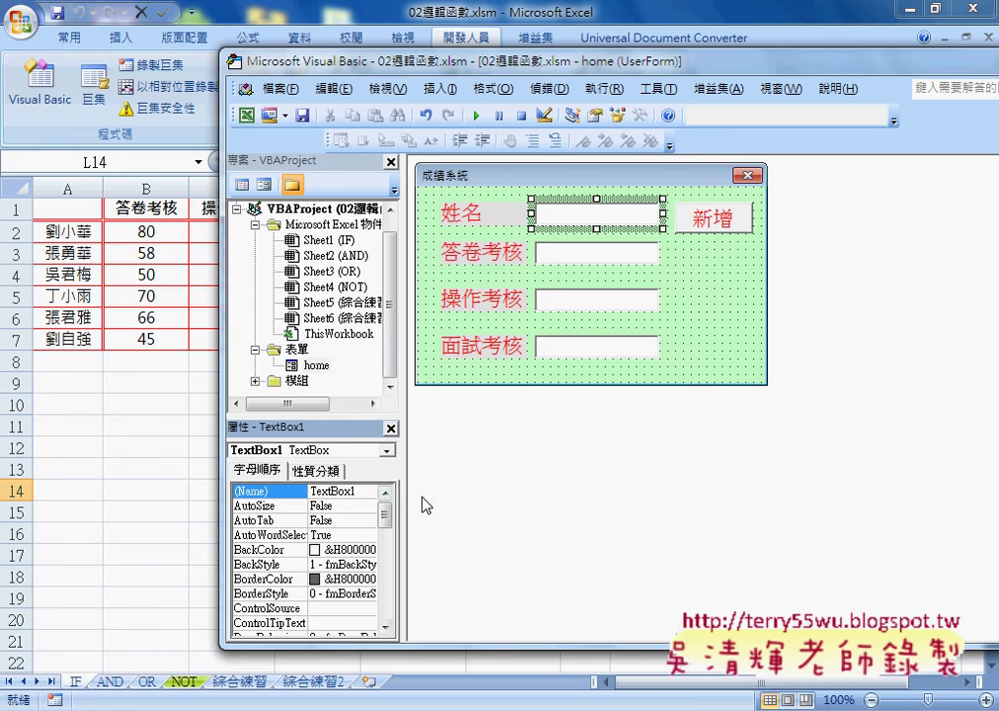
{"action": "left_click", "coordinate": [598, 259]}
{"action": "left_click", "coordinate": [601, 304]}
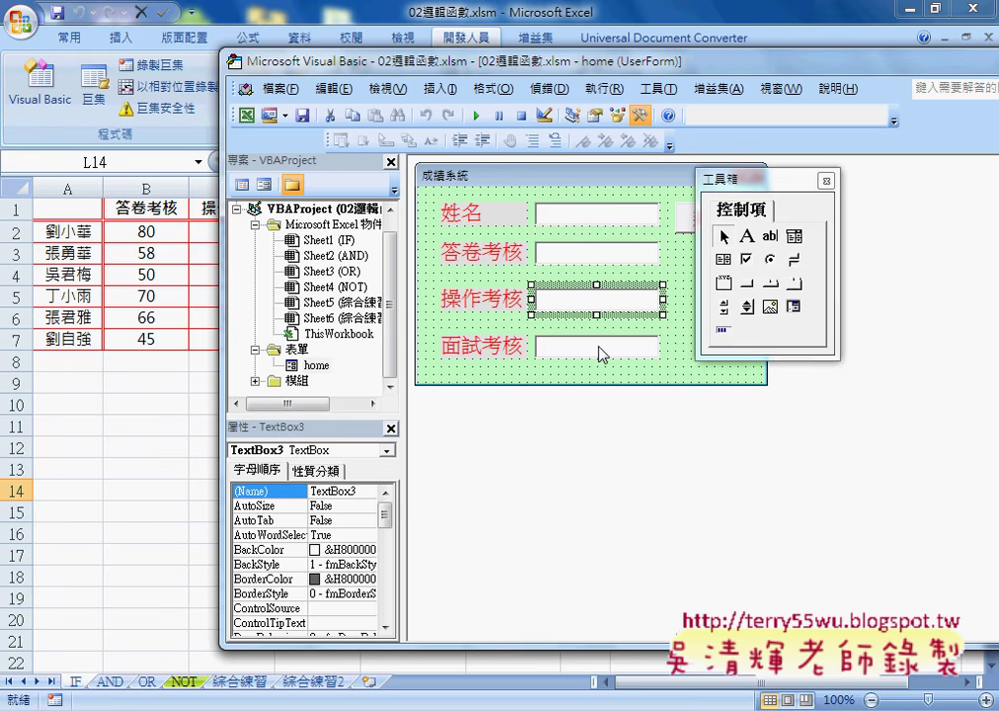
{"action": "left_click", "coordinate": [602, 352]}
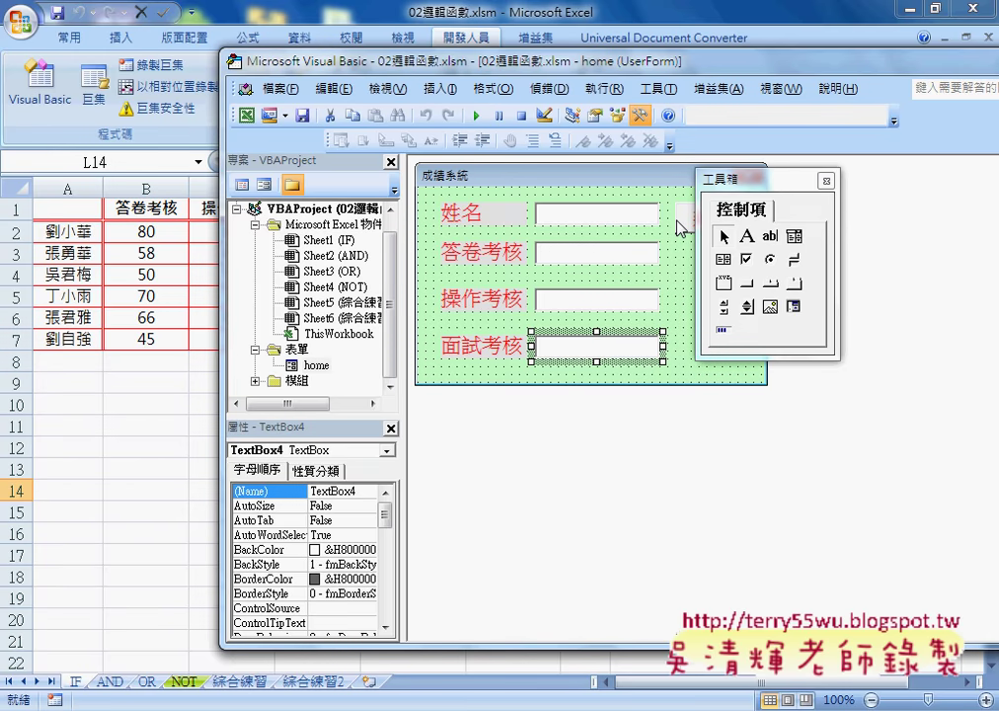
{"action": "double_click", "coordinate": [684, 218]}
{"action": "left_click_drag", "start_coordinate": [760, 248], "coordinate": [635, 248]}
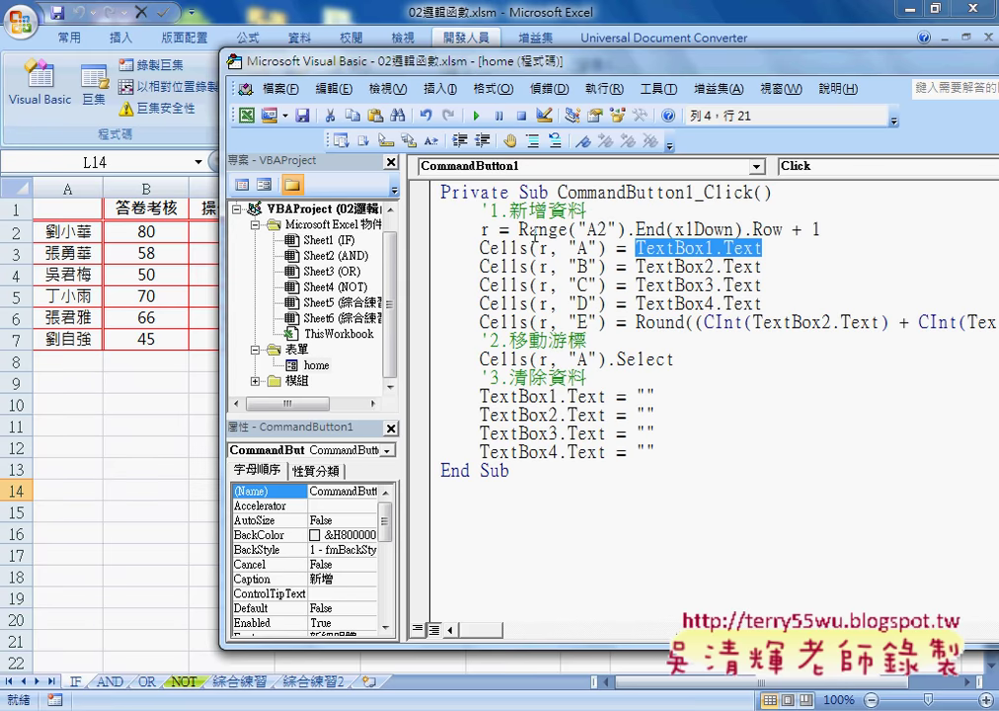
Highlight the column A–D assignment lines, then widen the editor to show TextBox2.Text in the Round line
{"action": "left_click", "coordinate": [751, 267]}
{"action": "left_click_drag", "start_coordinate": [758, 266], "coordinate": [627, 267]}
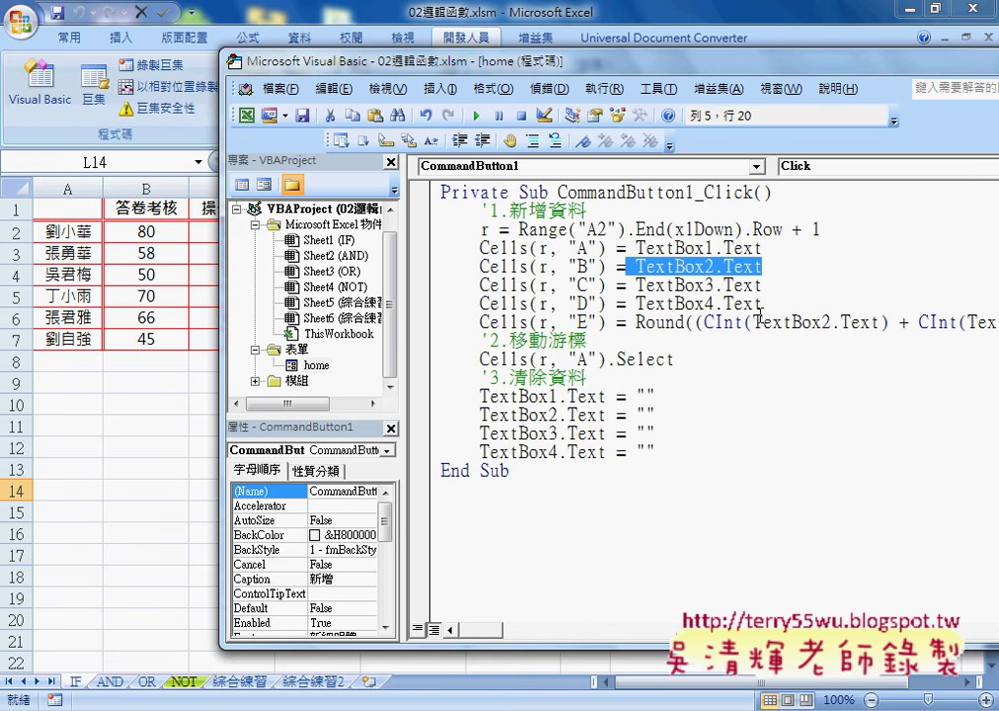
{"action": "left_click_drag", "start_coordinate": [762, 303], "coordinate": [429, 242]}
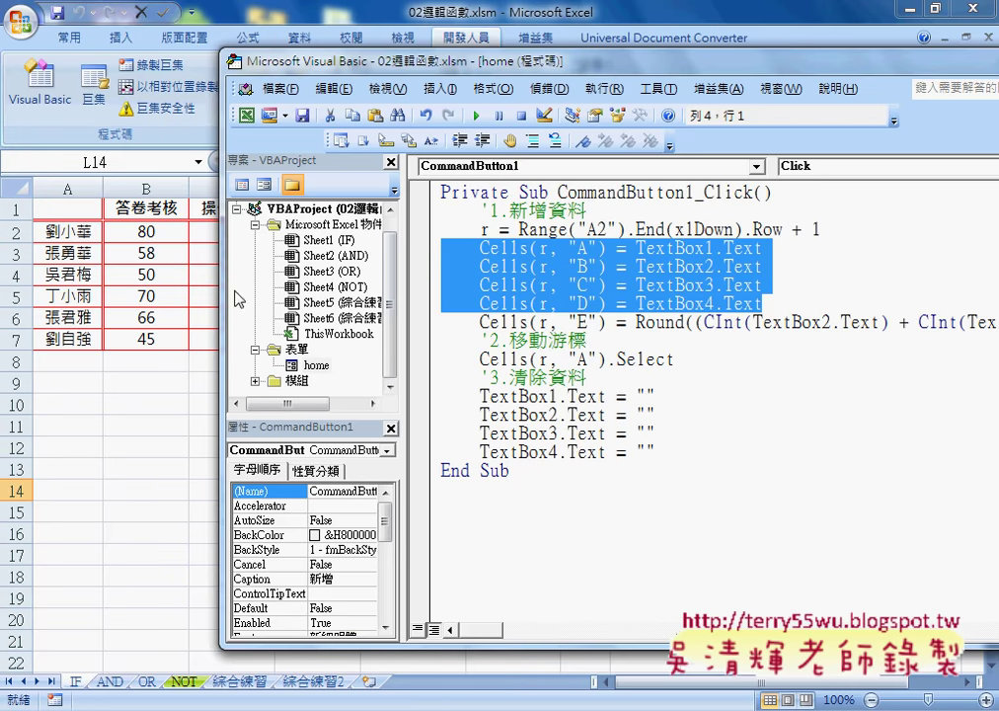
{"action": "left_click_drag", "start_coordinate": [221, 291], "coordinate": [448, 294]}
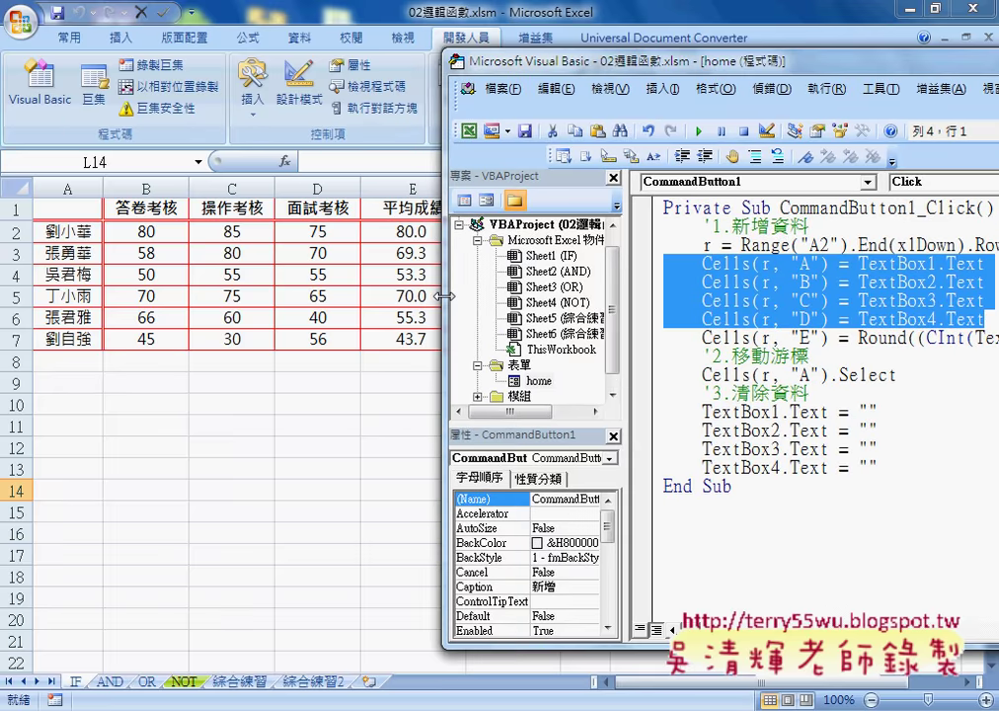
{"action": "left_click_drag", "start_coordinate": [704, 61], "coordinate": [275, 55]}
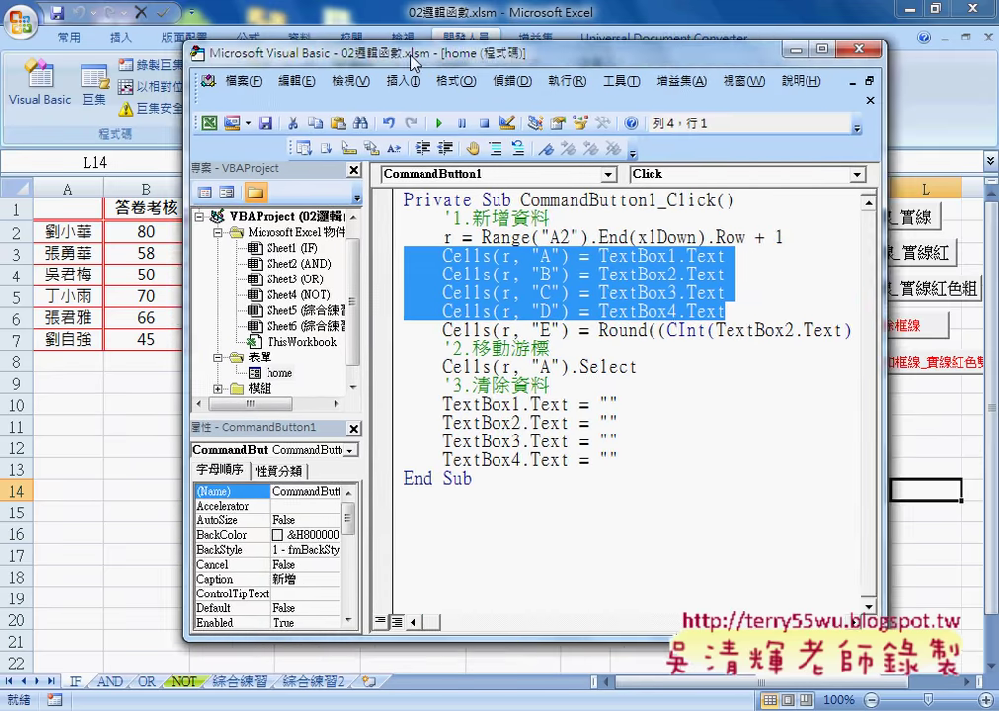
{"action": "left_click_drag", "start_coordinate": [709, 314], "coordinate": [953, 304]}
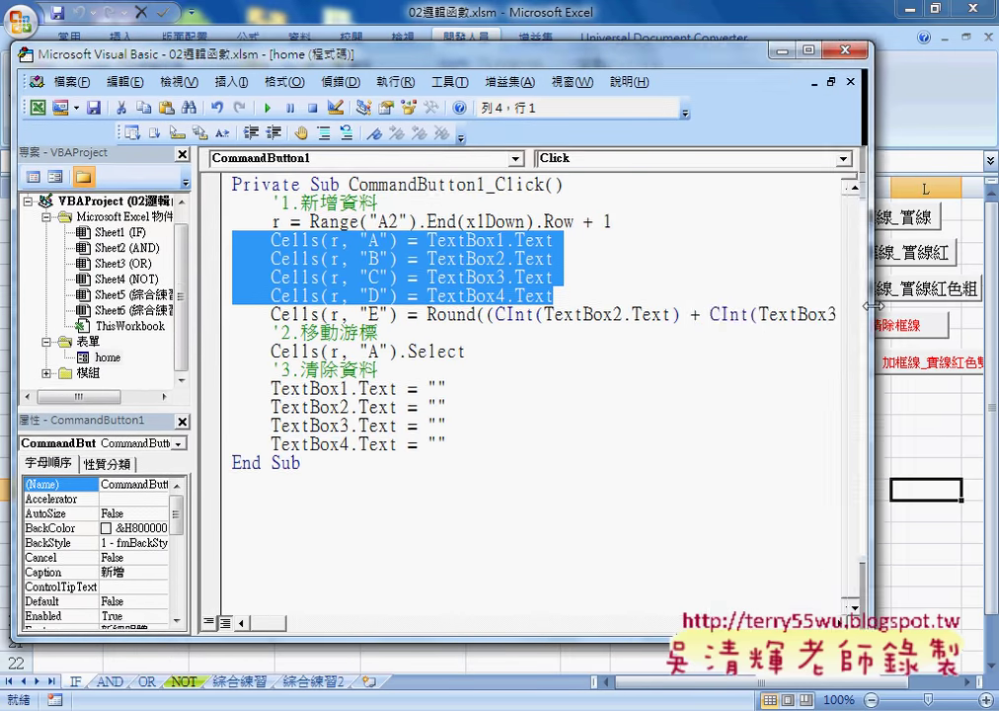
{"action": "left_click_drag", "start_coordinate": [545, 316], "coordinate": [670, 316]}
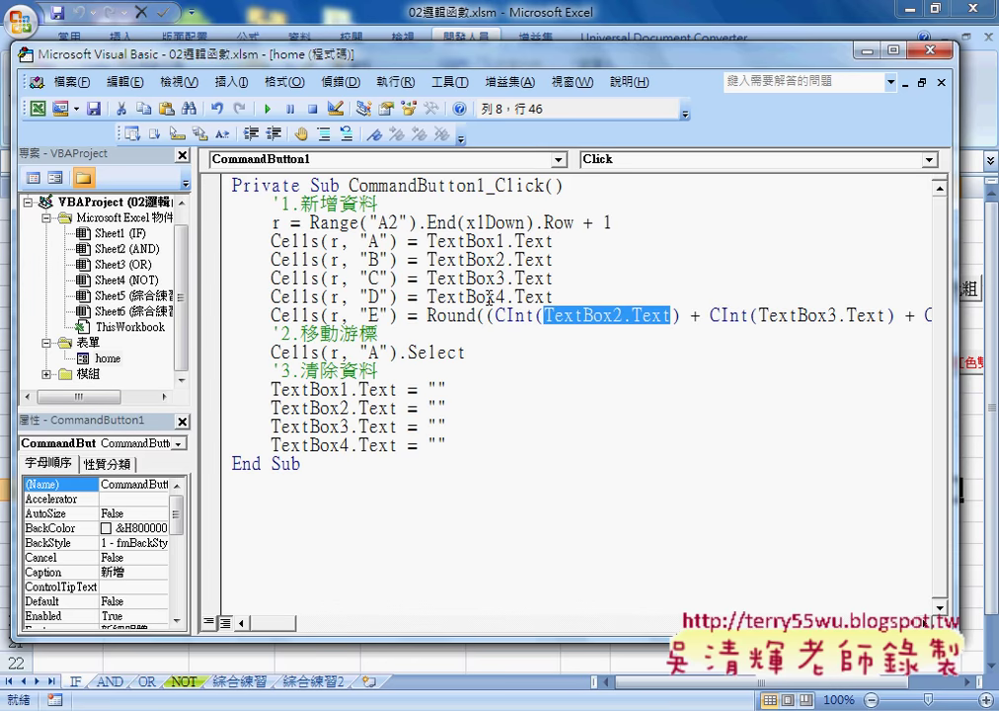
{"action": "left_click_drag", "start_coordinate": [427, 315], "coordinate": [475, 315]}
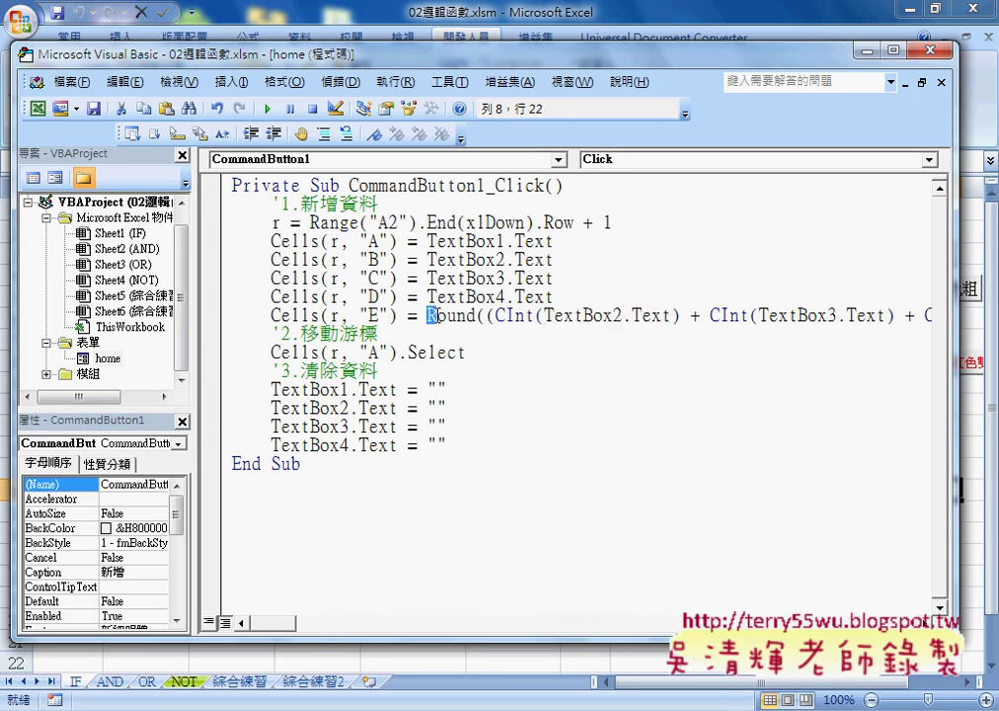
{"action": "left_click", "coordinate": [545, 315]}
{"action": "left_click_drag", "start_coordinate": [545, 315], "coordinate": [675, 315]}
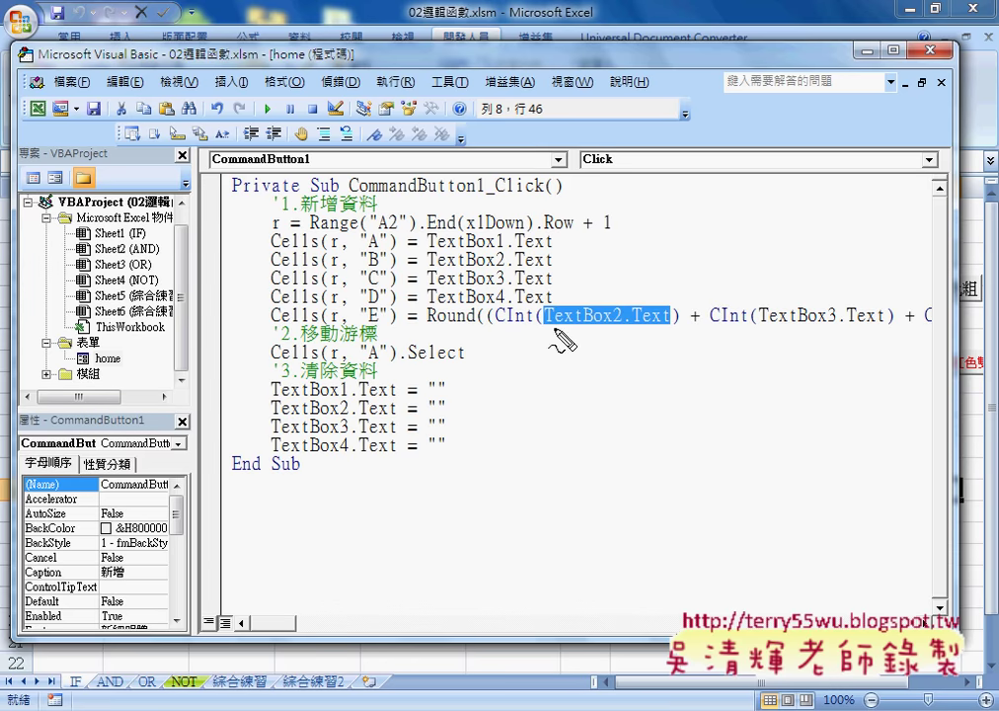
{"action": "left_click_drag", "start_coordinate": [545, 329], "coordinate": [674, 334]}
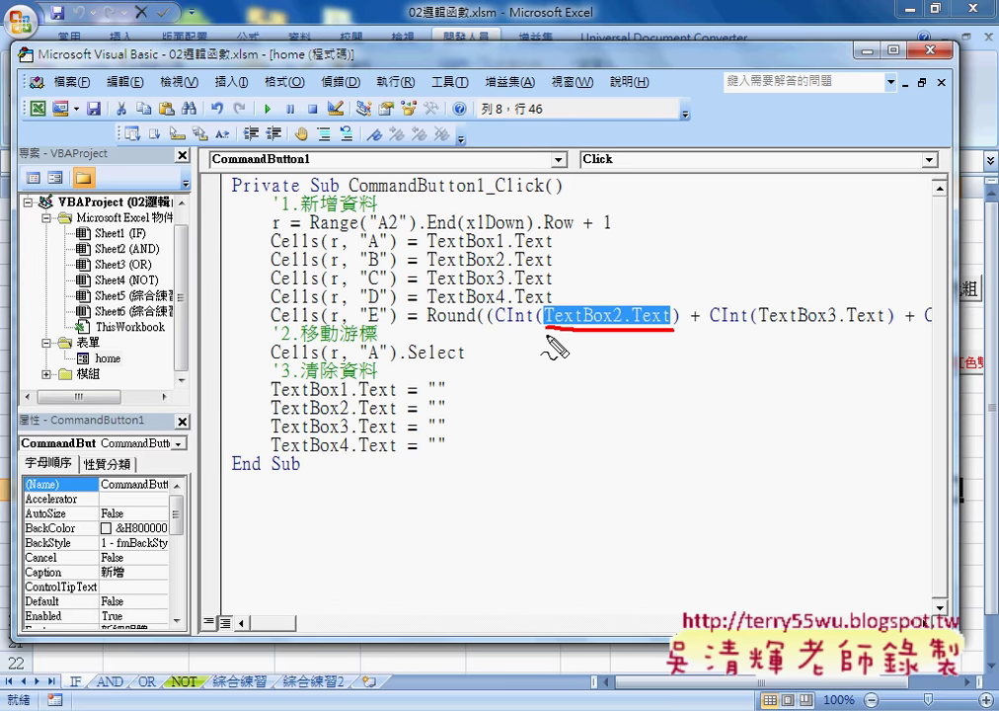
{"action": "left_click_drag", "start_coordinate": [531, 326], "coordinate": [497, 325]}
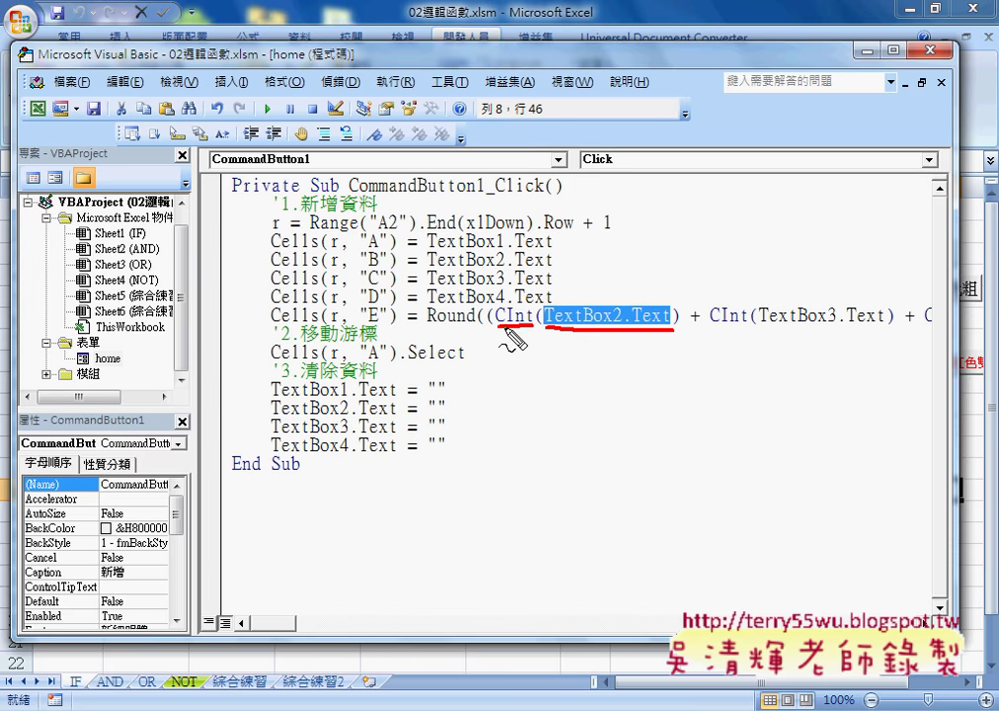
{"action": "left_click_drag", "start_coordinate": [507, 336], "coordinate": [533, 334]}
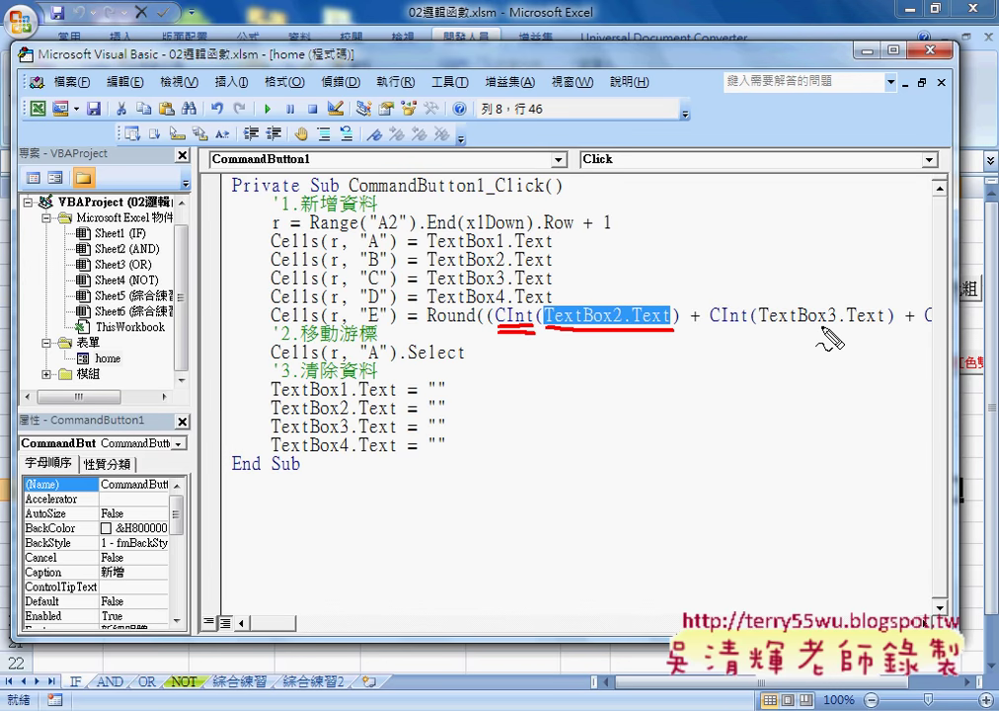
{"action": "key", "text": "Escape"}
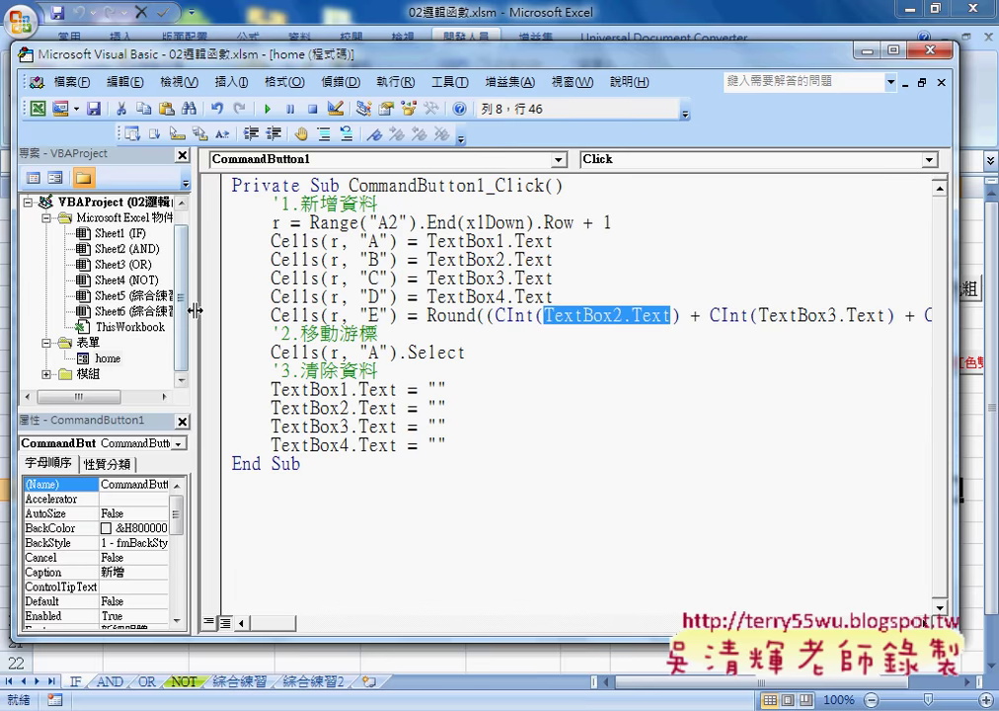
{"action": "left_click_drag", "start_coordinate": [197, 316], "coordinate": [89, 310]}
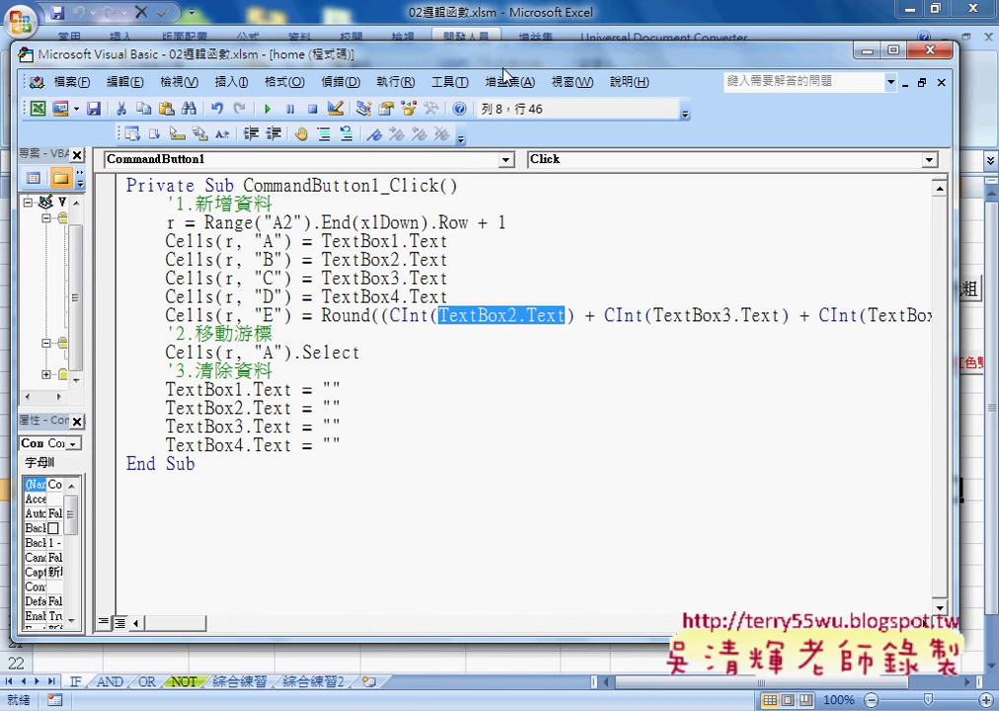
{"action": "left_click_drag", "start_coordinate": [490, 61], "coordinate": [463, 63]}
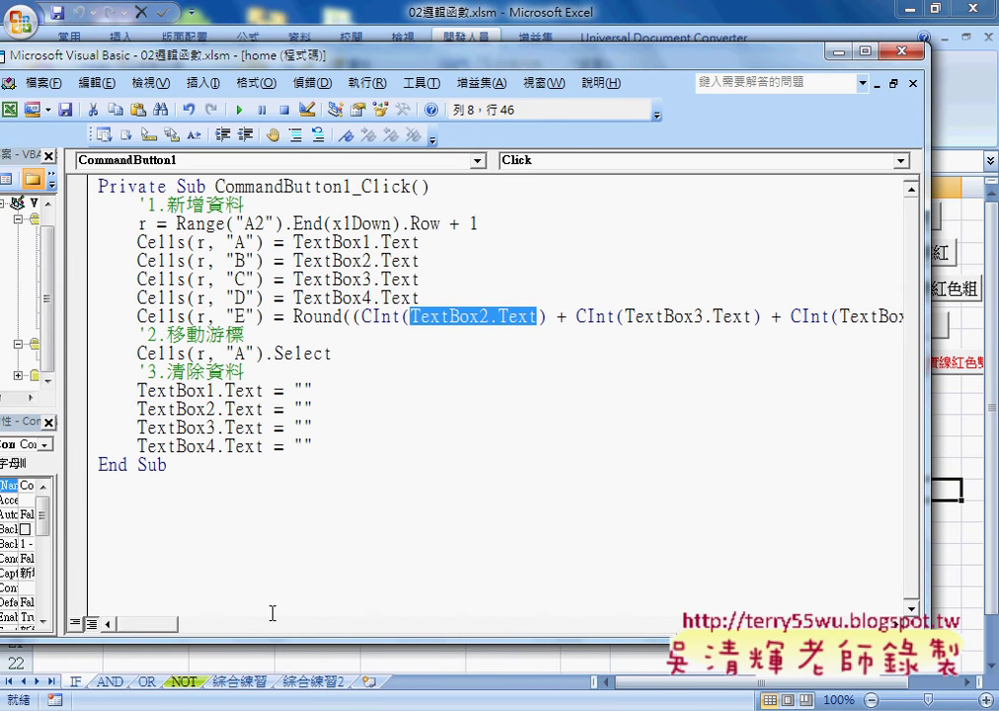
{"action": "left_click_drag", "start_coordinate": [158, 627], "coordinate": [173, 632]}
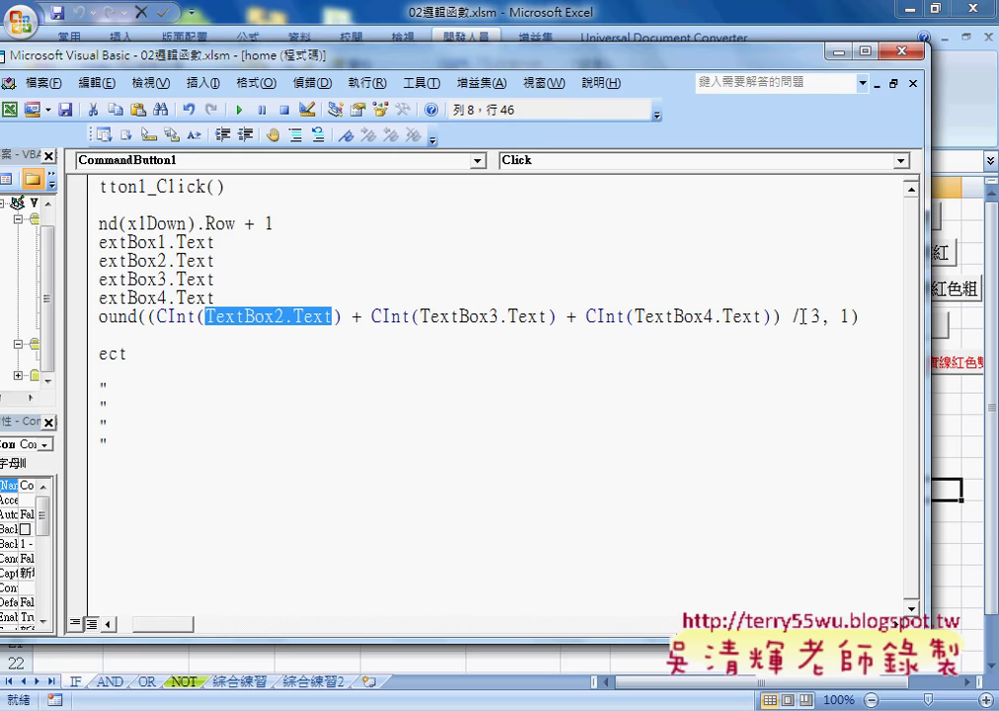
{"action": "left_click_drag", "start_coordinate": [819, 316], "coordinate": [150, 317]}
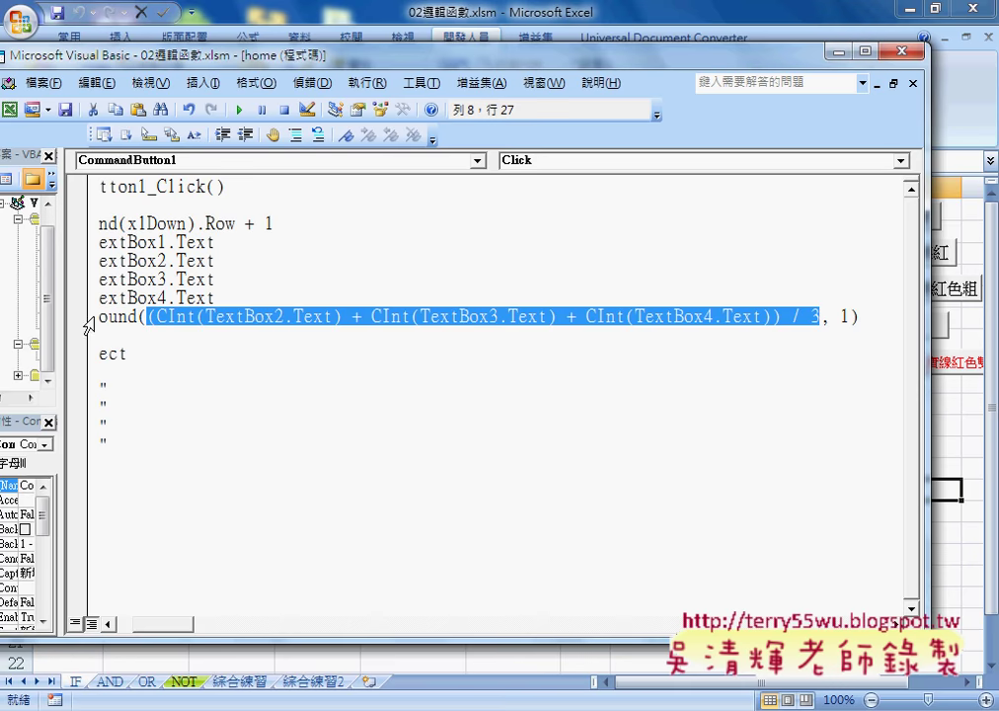
{"action": "left_click_drag", "start_coordinate": [170, 625], "coordinate": [177, 632]}
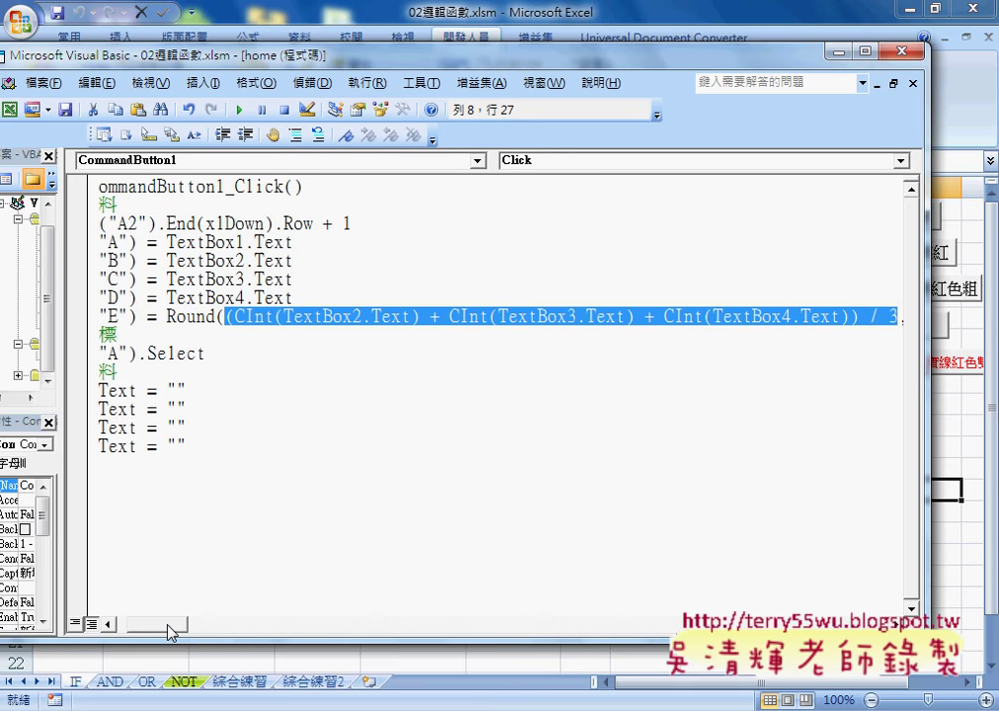
{"action": "left_click_drag", "start_coordinate": [176, 632], "coordinate": [158, 632]}
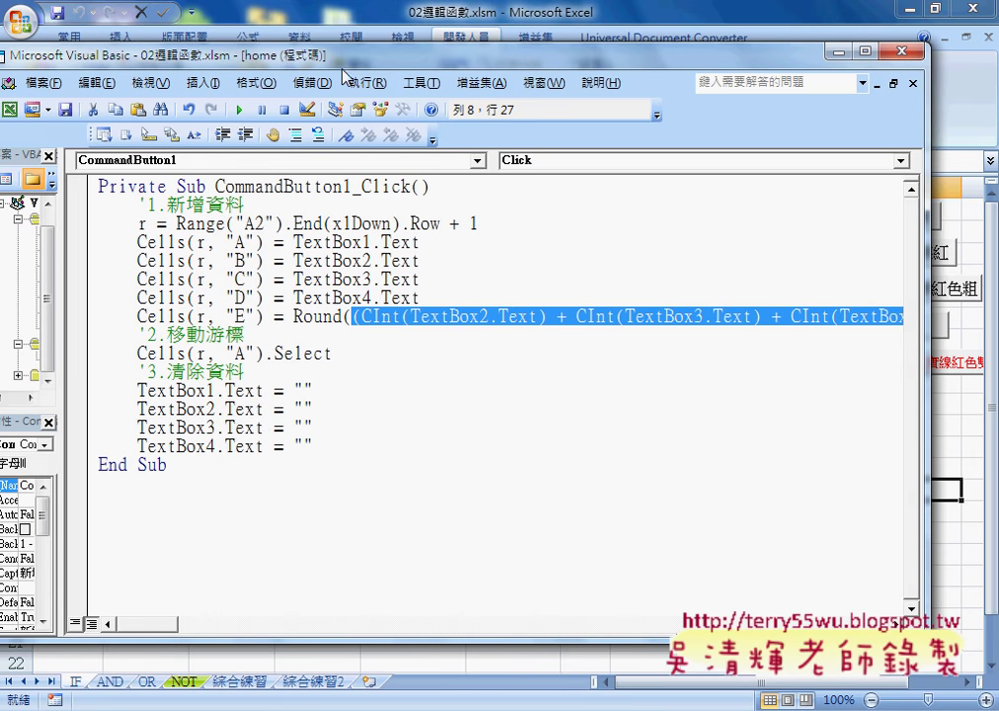
Move the editor right and highlight r in Cells(r, "A").Select and the TextBox1/TextBox2 clearing statements
{"action": "left_click_drag", "start_coordinate": [341, 62], "coordinate": [549, 67]}
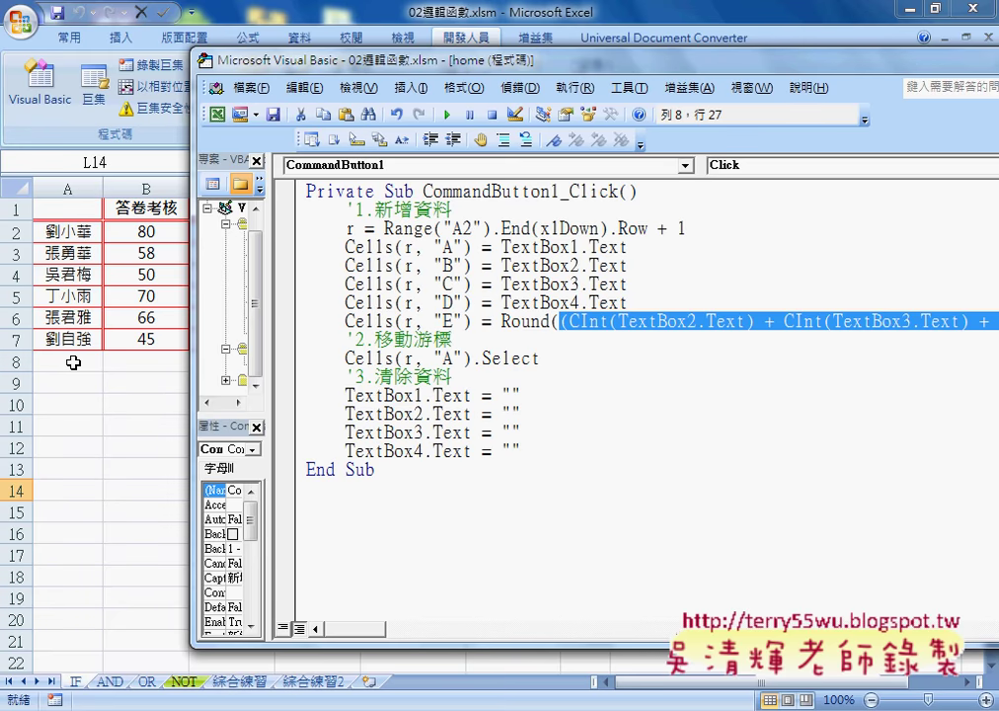
{"action": "double_click", "coordinate": [443, 357]}
{"action": "double_click", "coordinate": [405, 357]}
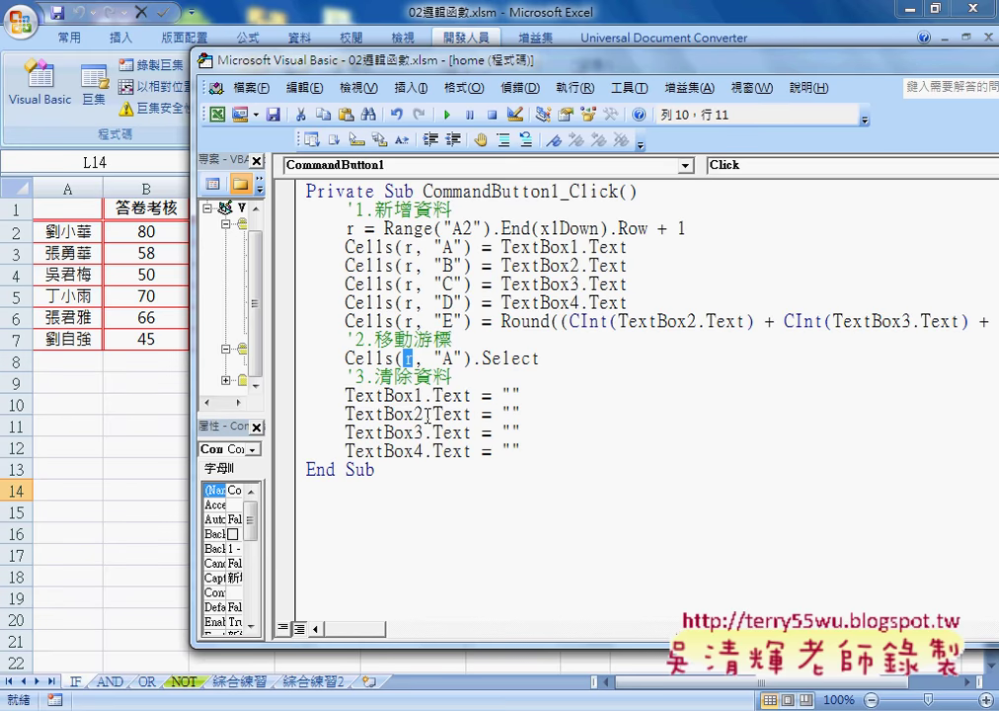
{"action": "left_click_drag", "start_coordinate": [520, 395], "coordinate": [345, 395]}
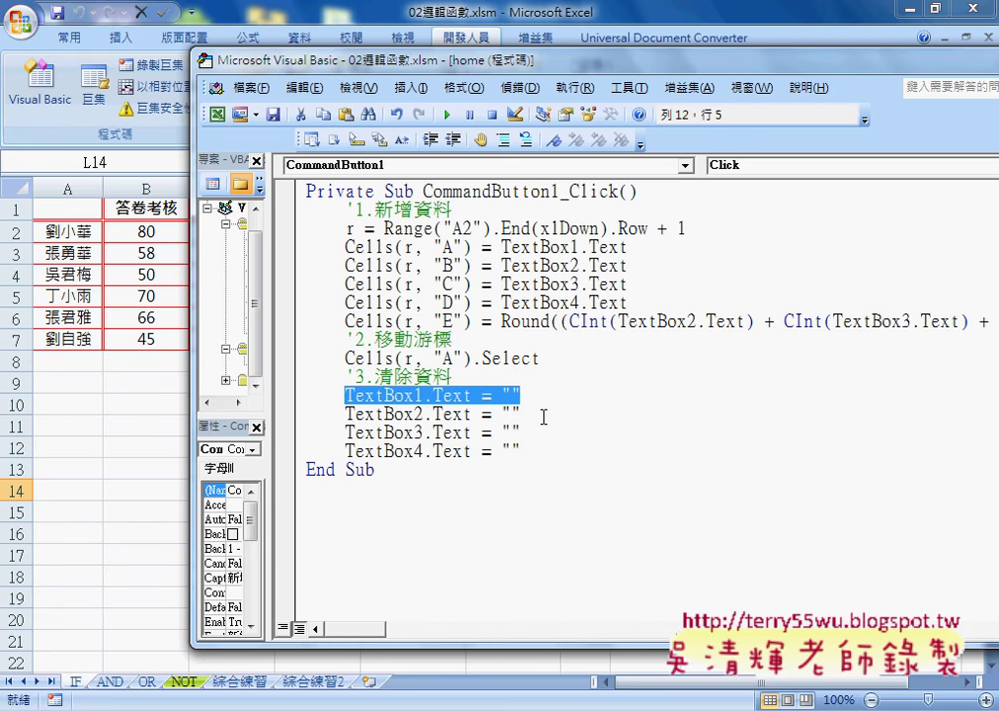
{"action": "left_click_drag", "start_coordinate": [521, 413], "coordinate": [353, 414]}
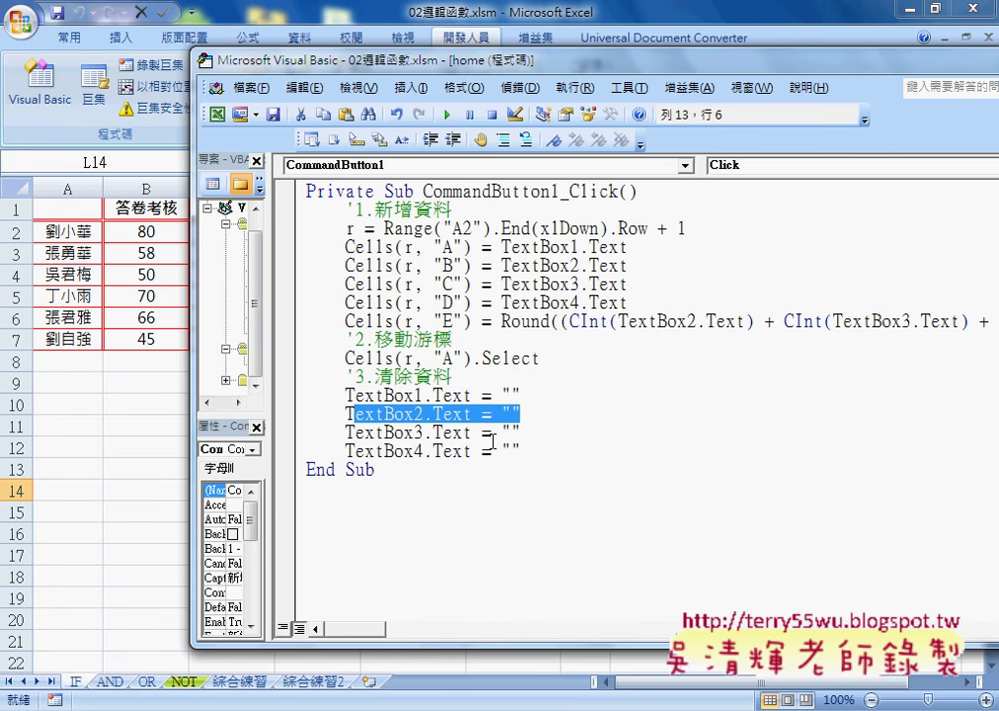
Run the 成績系統 form and enter XXX with scores 80, 86 and 89
{"action": "left_click", "coordinate": [447, 115]}
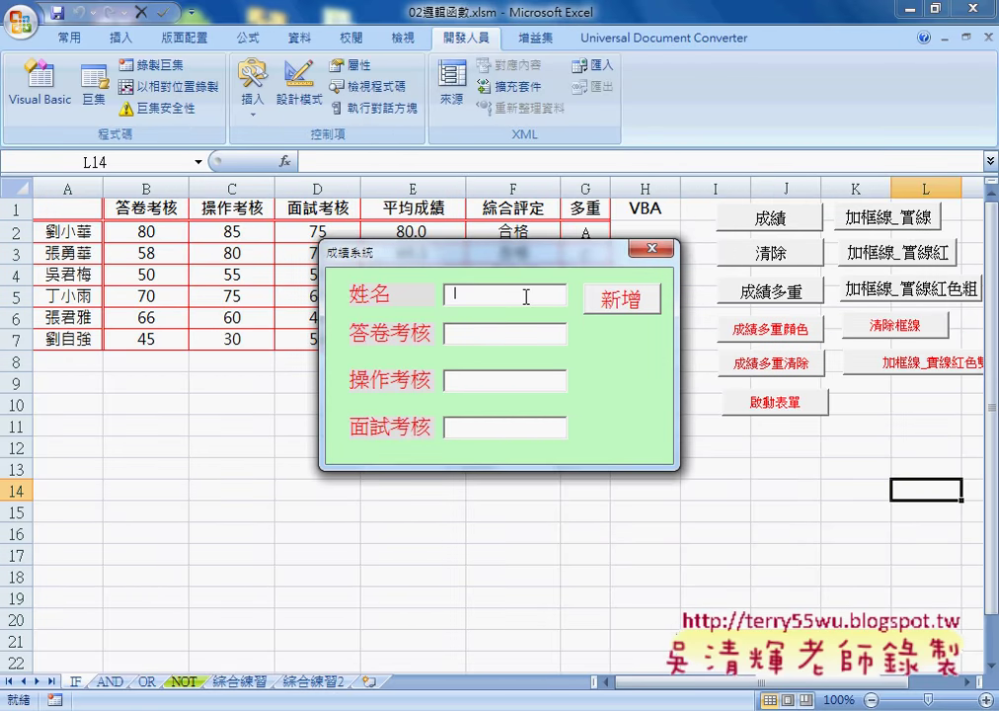
{"action": "type", "text": "X"}
{"action": "type", "text": "XX"}
{"action": "type", "text": "80"}
{"action": "type", "text": "86"}
{"action": "key", "text": "Tab"}
{"action": "type", "text": "89"}
{"action": "key", "text": "Tab"}
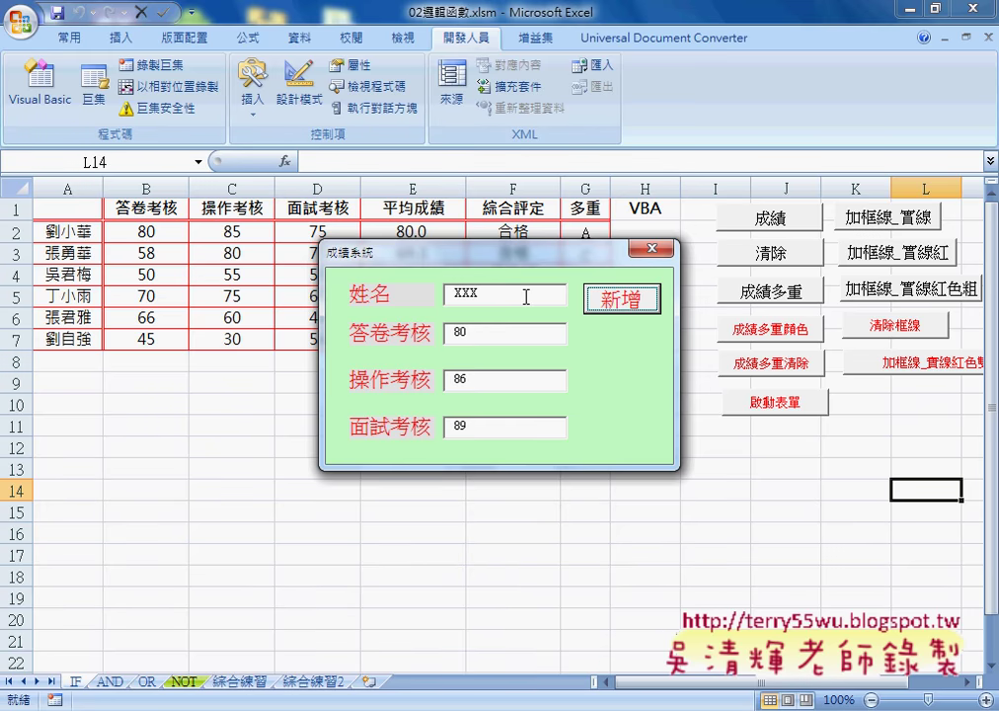
{"action": "left_click_drag", "start_coordinate": [540, 261], "coordinate": [711, 255]}
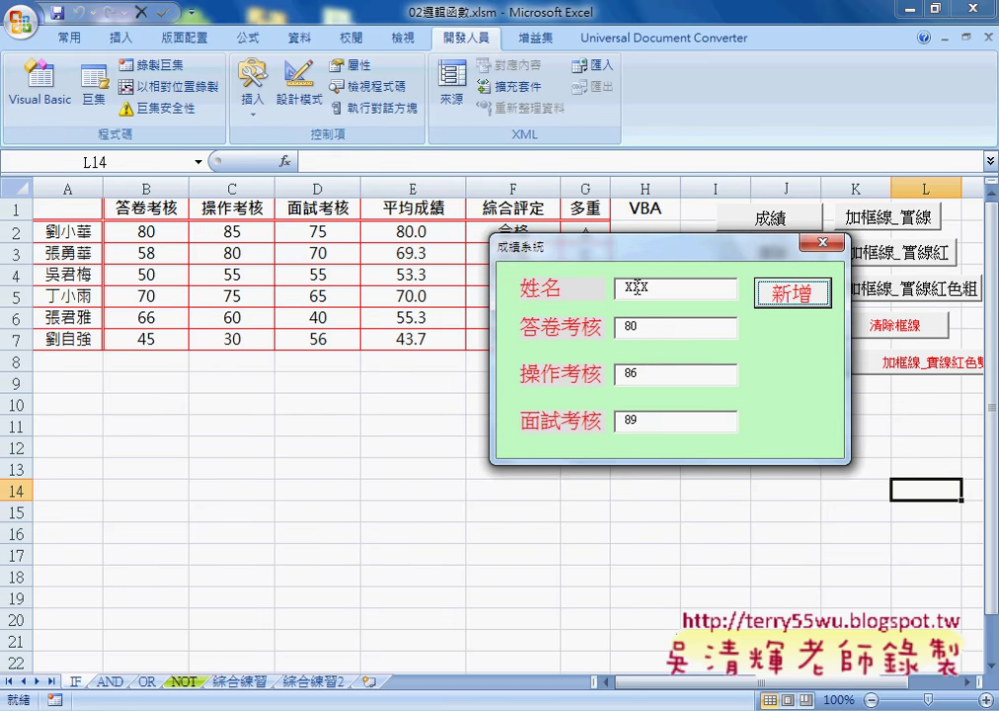
Correct the 答卷考核 score to 80 and add the record as row 8, averaging 85
{"action": "left_click", "coordinate": [651, 327]}
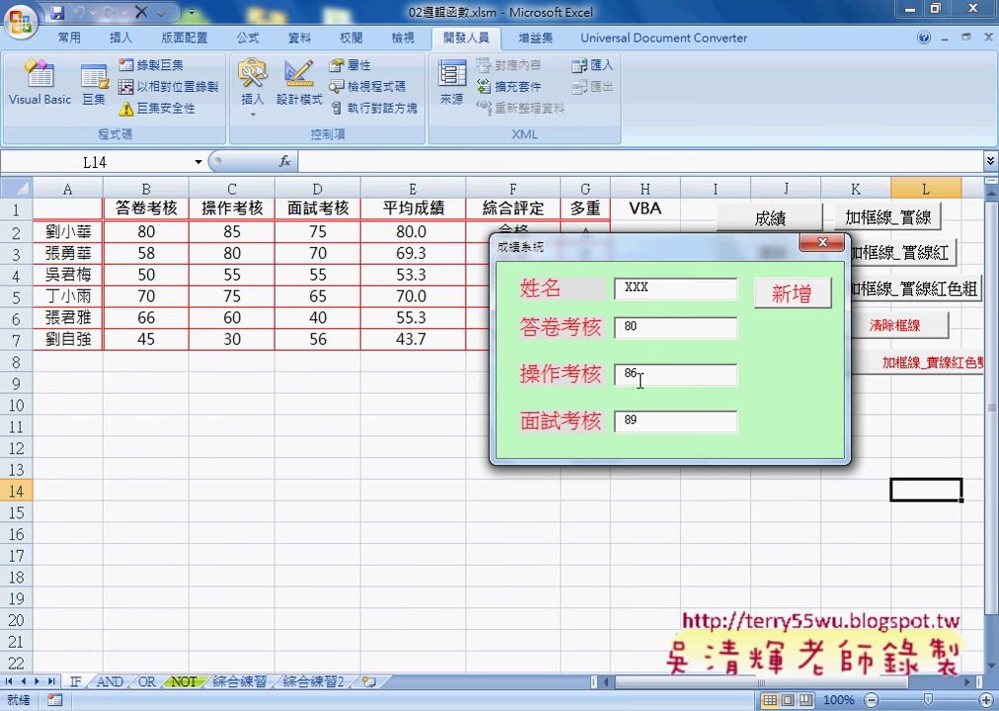
{"action": "key", "text": "BackSpace"}
{"action": "key", "text": "BackSpace"}
{"action": "type", "text": "80"}
{"action": "left_click", "coordinate": [790, 301]}
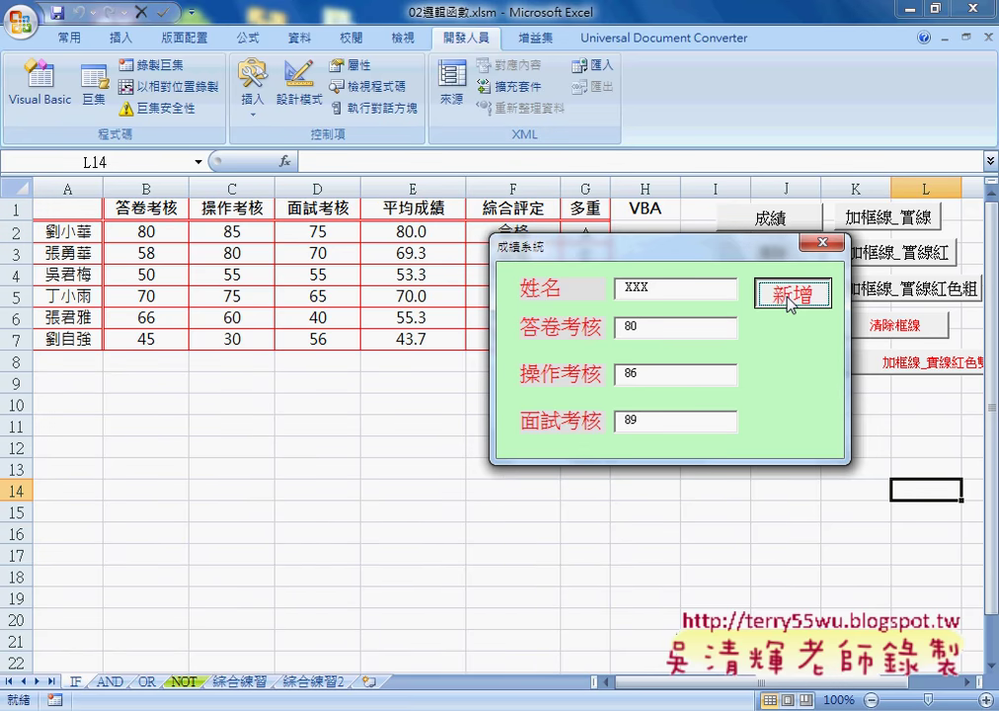
{"action": "mouse_move", "coordinate": [664, 251]}
{"action": "left_mouse_down"}
{"action": "mouse_move", "coordinate": [821, 251]}
{"action": "mouse_move", "coordinate": [682, 237]}
{"action": "left_mouse_up"}
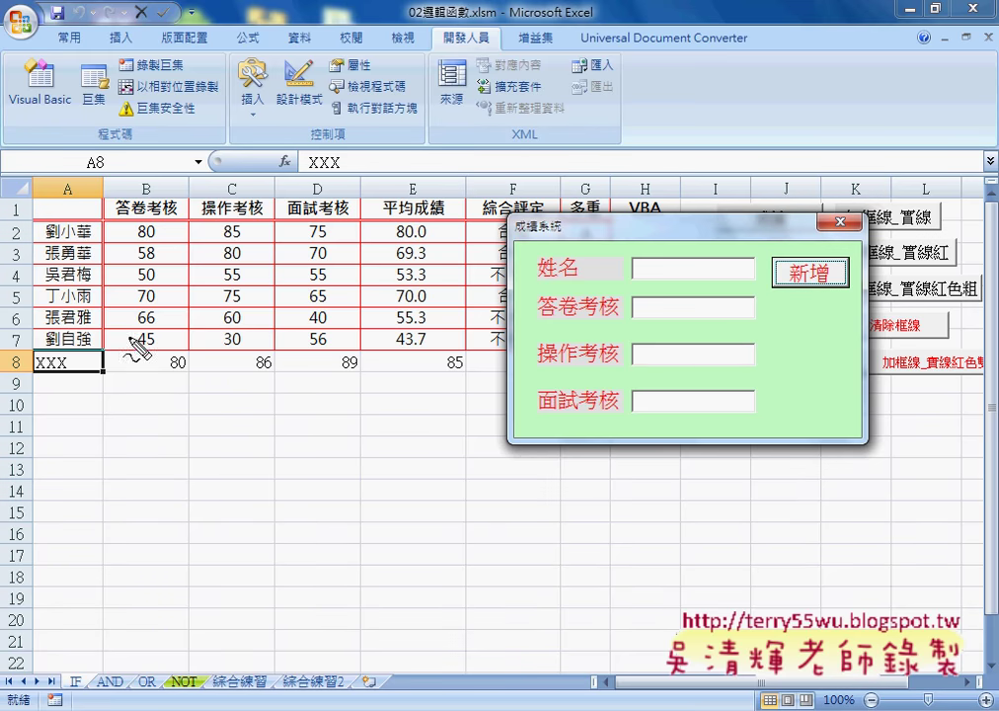
{"action": "mouse_move", "coordinate": [43, 380]}
{"action": "left_mouse_down"}
{"action": "mouse_move", "coordinate": [65, 380]}
{"action": "mouse_move", "coordinate": [50, 385]}
{"action": "left_mouse_up"}
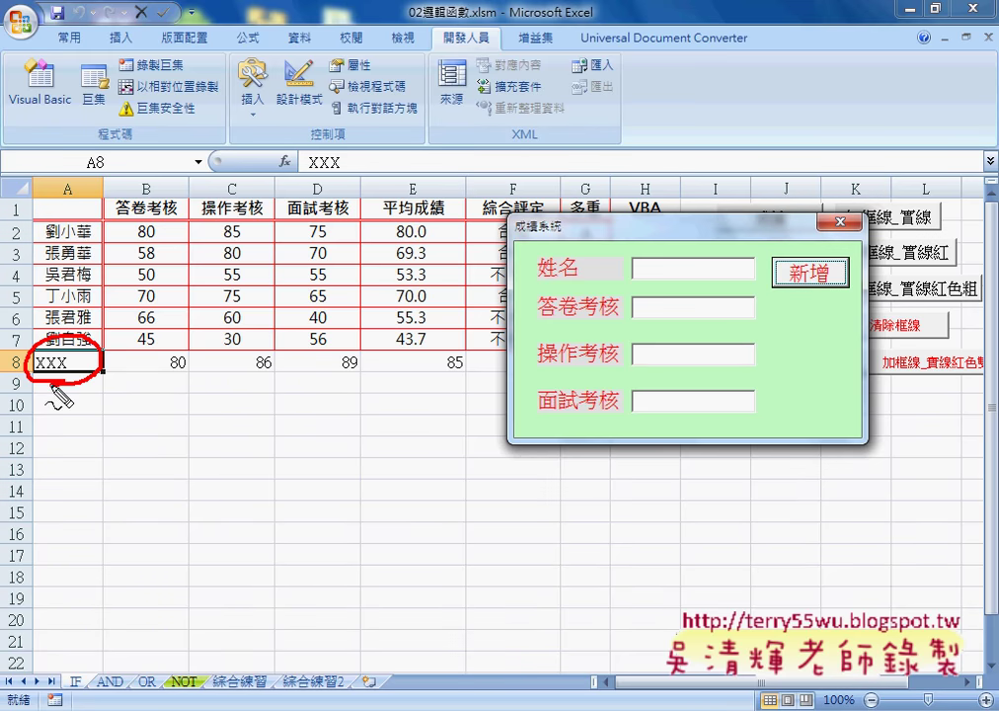
{"action": "key", "text": "Escape"}
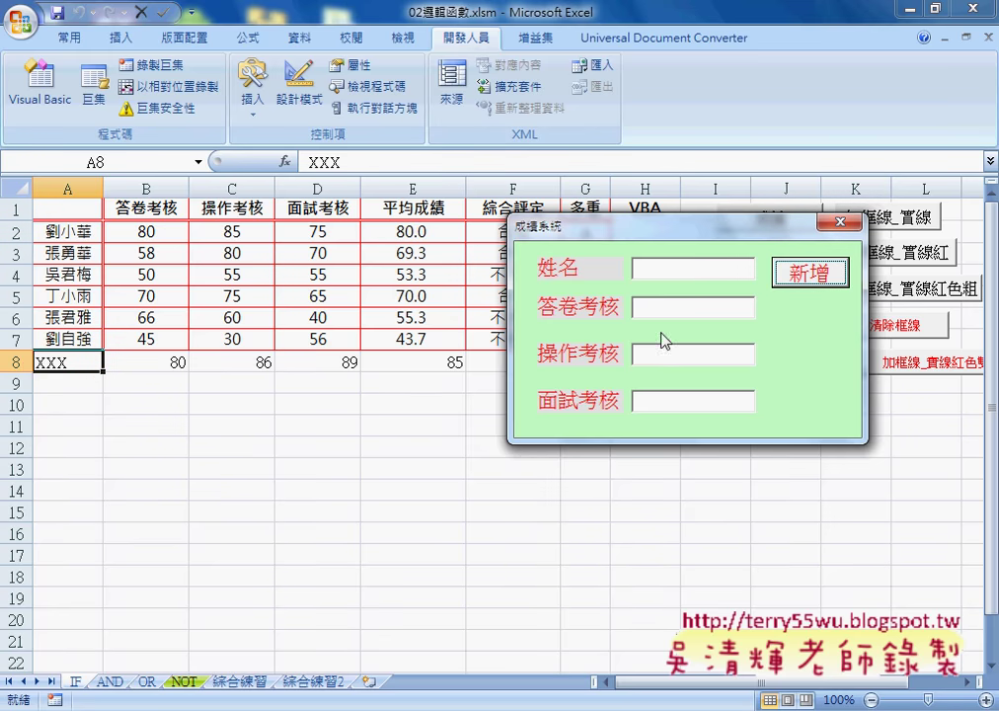
{"action": "left_click", "coordinate": [672, 274]}
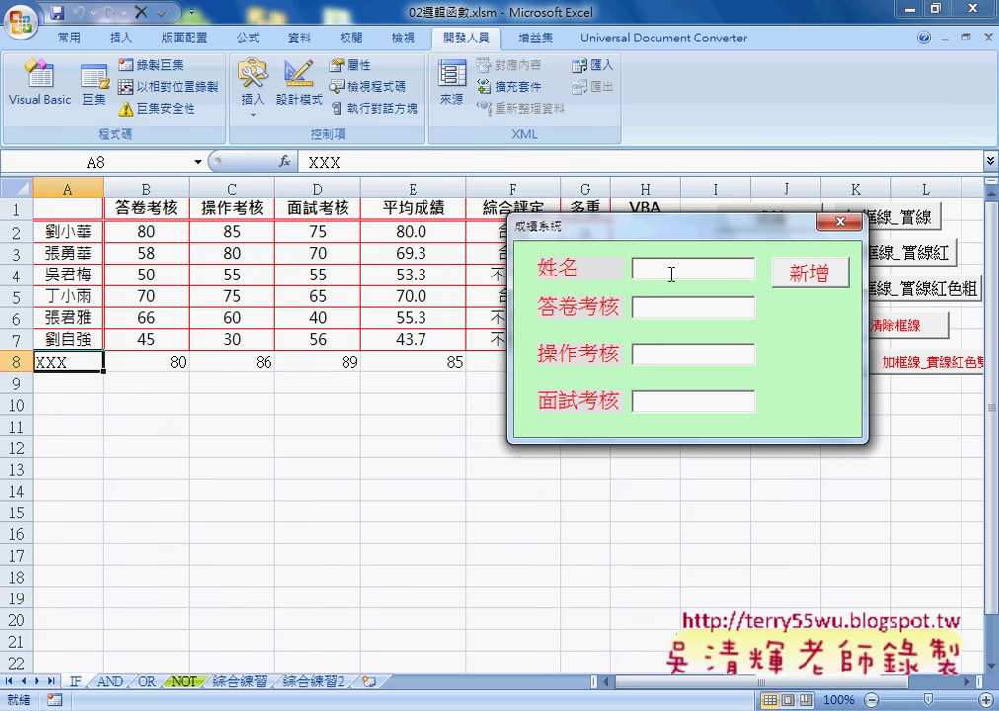
{"action": "type", "text": "XXX"}
{"action": "key", "text": "BackSpace"}
{"action": "key", "text": "BackSpace"}
{"action": "key", "text": "BackSpace"}
{"action": "type", "text": "YY"}
{"action": "type", "text": "Y"}
{"action": "key", "text": "BackSpace"}
{"action": "key", "text": "BackSpace"}
{"action": "key", "text": "BackSpace"}
Submit the empty form with 新增, debug runtime error 13, then reset the halted macro
{"action": "left_click", "coordinate": [816, 281]}
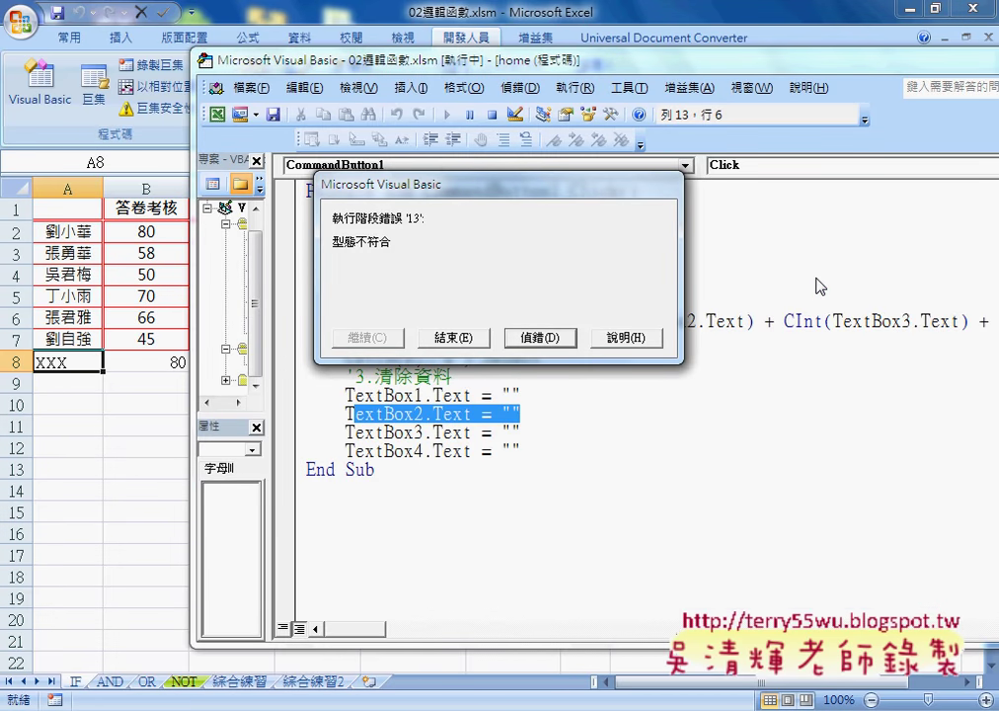
{"action": "left_click", "coordinate": [539, 336]}
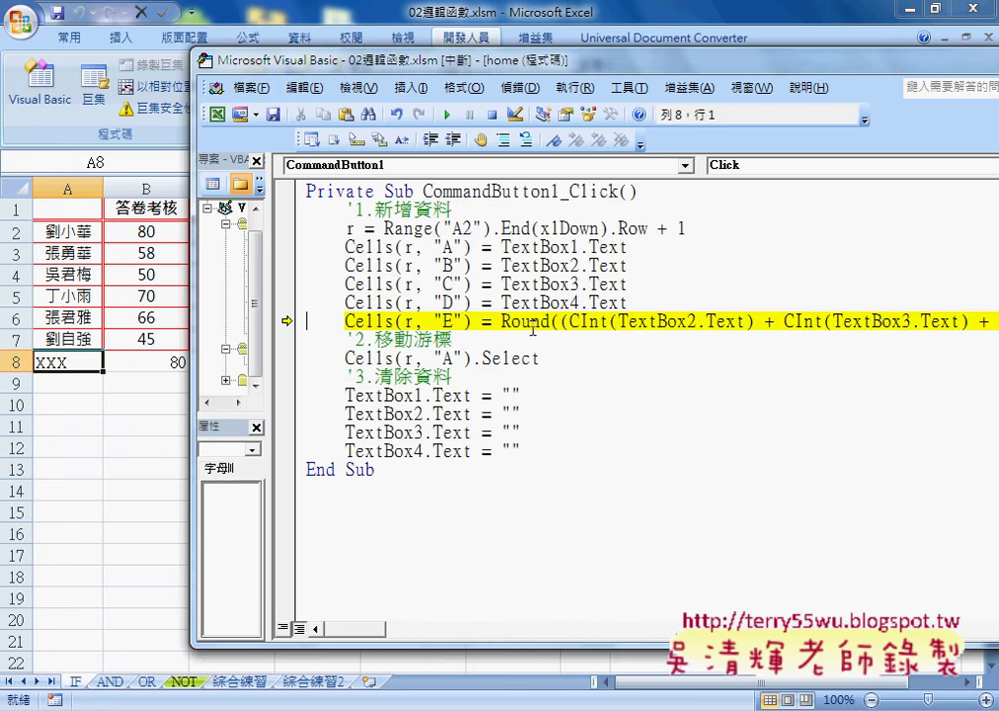
{"action": "left_click", "coordinate": [489, 117]}
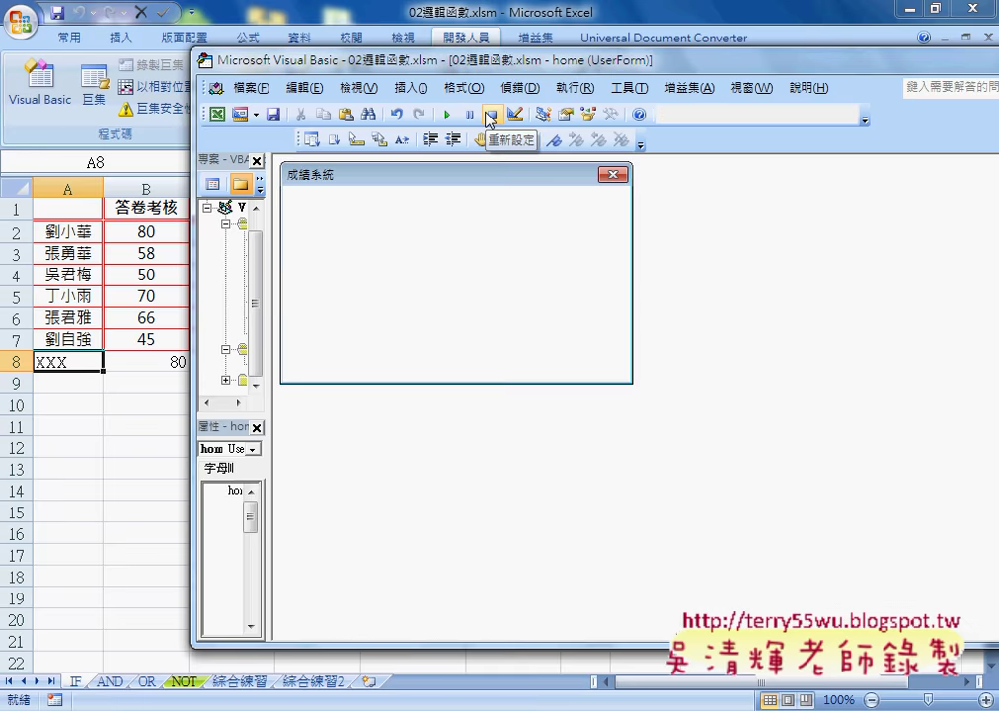
Select the 姓名 text box, then the 新增 button to display its properties
{"action": "left_click", "coordinate": [467, 222]}
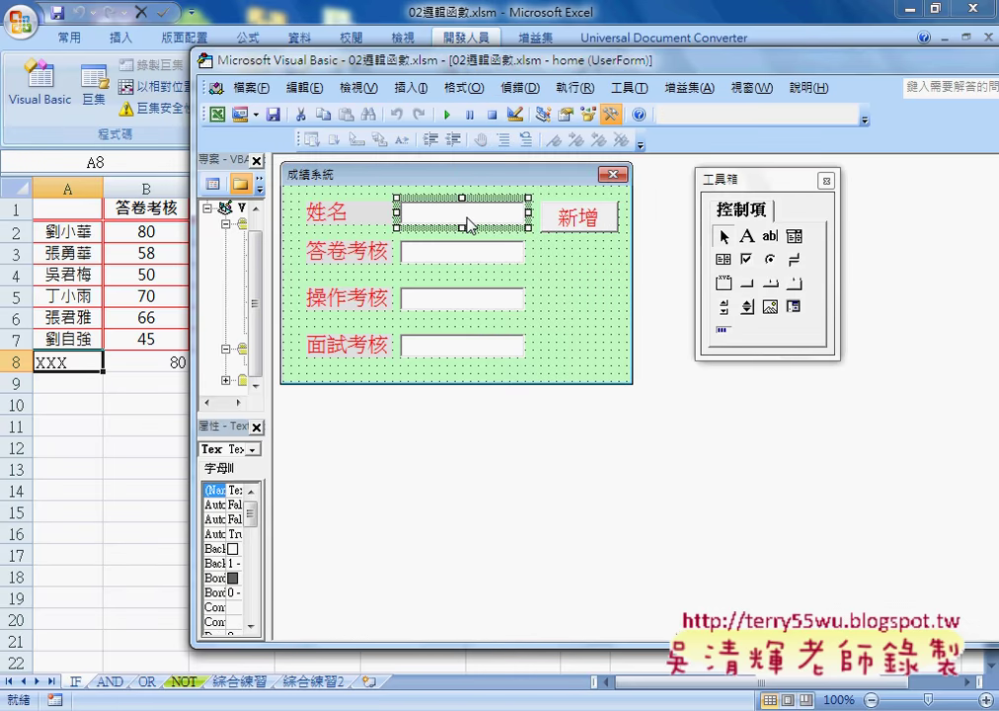
{"action": "left_click", "coordinate": [583, 227]}
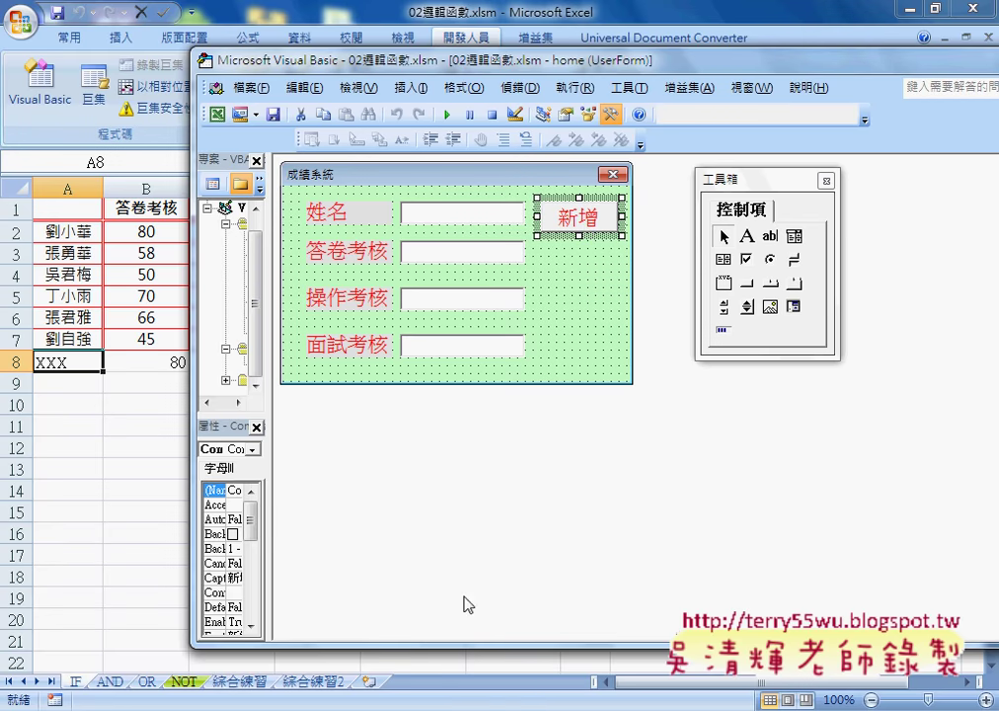
Switch to 程式碼.docx in Google Docs and highlight the empty-input check code block
{"action": "key", "text": "alt+Tab"}
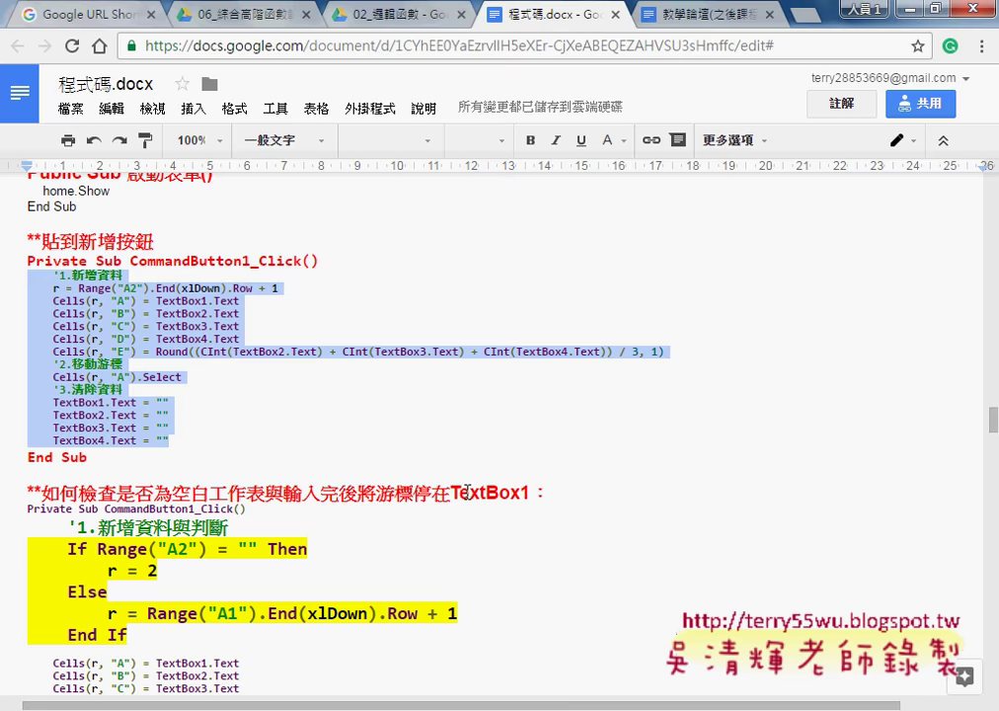
{"action": "scroll", "coordinate": [388, 499], "scroll_direction": "down", "scroll_amount": 2}
{"action": "scroll", "coordinate": [387, 501], "scroll_direction": "down", "scroll_amount": 2}
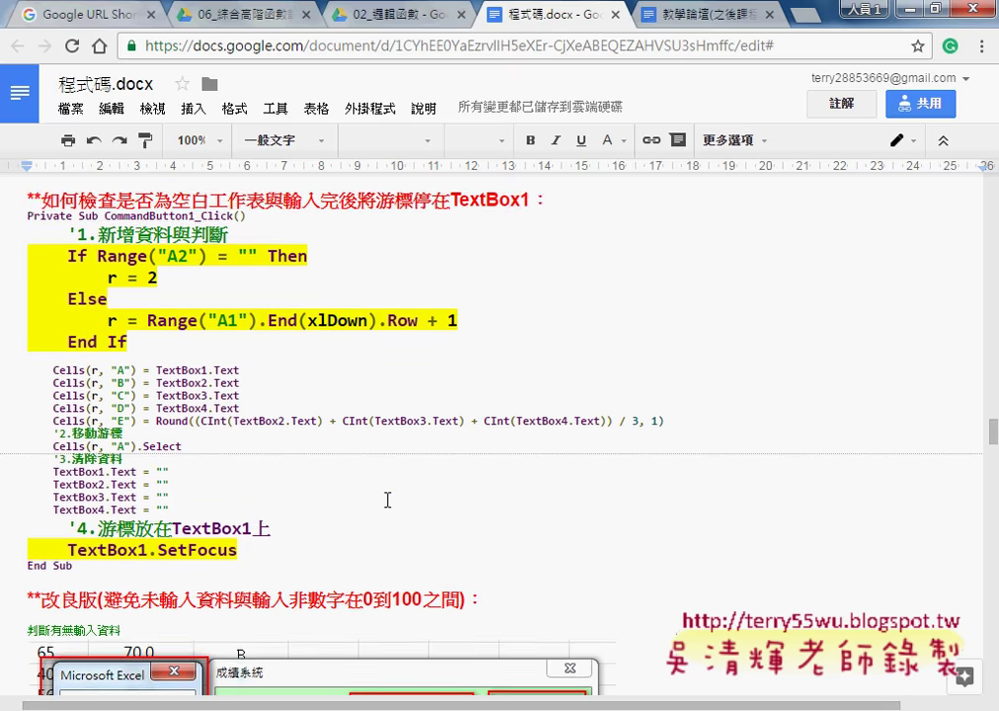
{"action": "scroll", "coordinate": [388, 500], "scroll_direction": "down", "scroll_amount": 3}
{"action": "scroll", "coordinate": [330, 437], "scroll_direction": "down", "scroll_amount": 1}
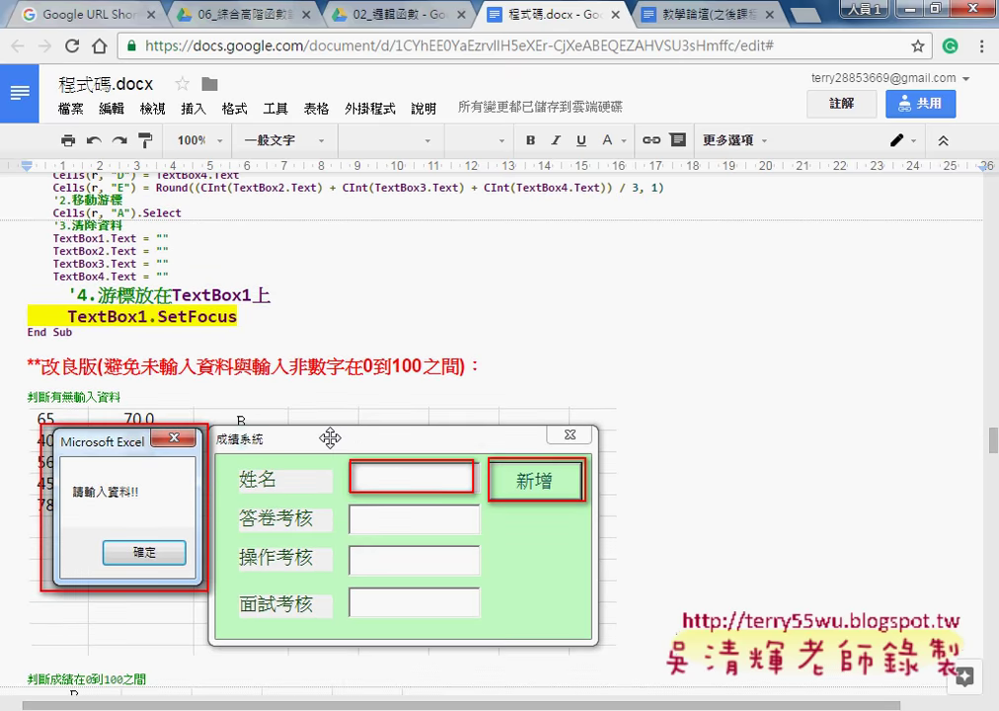
{"action": "scroll", "coordinate": [330, 437], "scroll_direction": "down", "scroll_amount": 5}
{"action": "scroll", "coordinate": [330, 437], "scroll_direction": "down", "scroll_amount": 3}
{"action": "scroll", "coordinate": [330, 437], "scroll_direction": "down", "scroll_amount": 1}
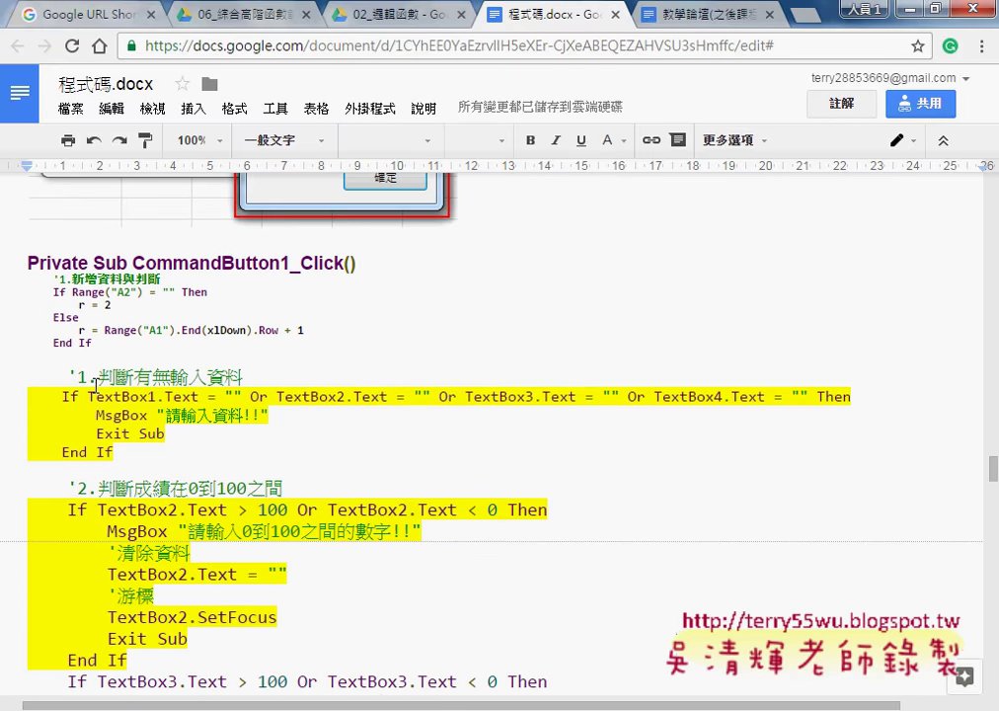
{"action": "left_click_drag", "start_coordinate": [68, 378], "coordinate": [202, 447]}
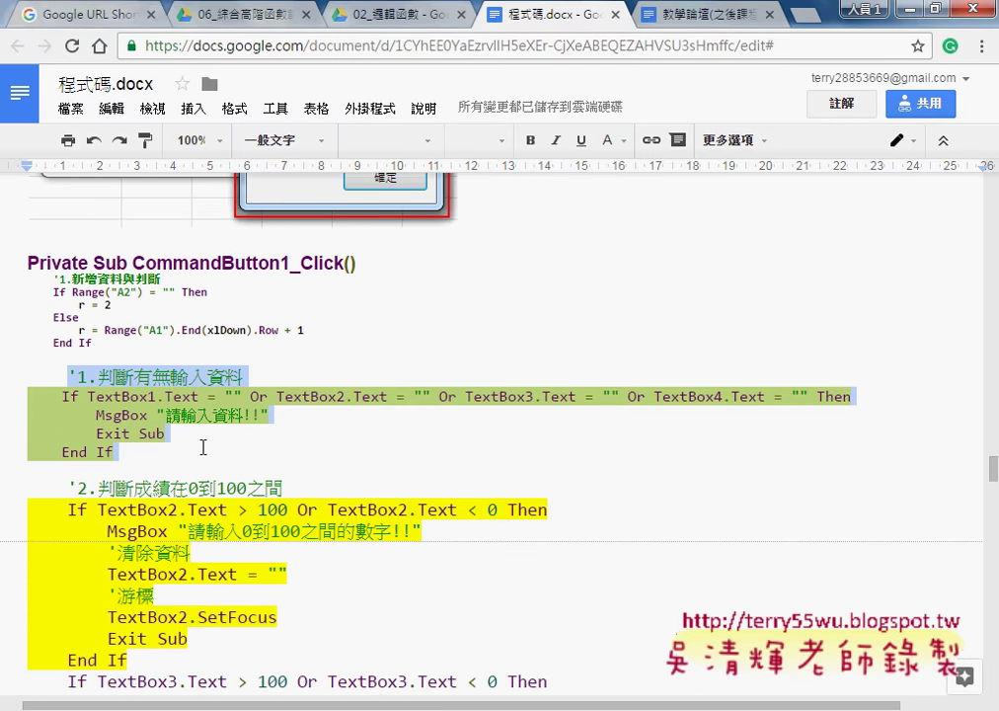
{"action": "scroll", "coordinate": [195, 352], "scroll_direction": "down", "scroll_amount": 2}
{"action": "mouse_move", "coordinate": [50, 293]}
{"action": "left_mouse_down"}
{"action": "mouse_move", "coordinate": [102, 291]}
{"action": "mouse_move", "coordinate": [205, 463]}
{"action": "left_mouse_up"}
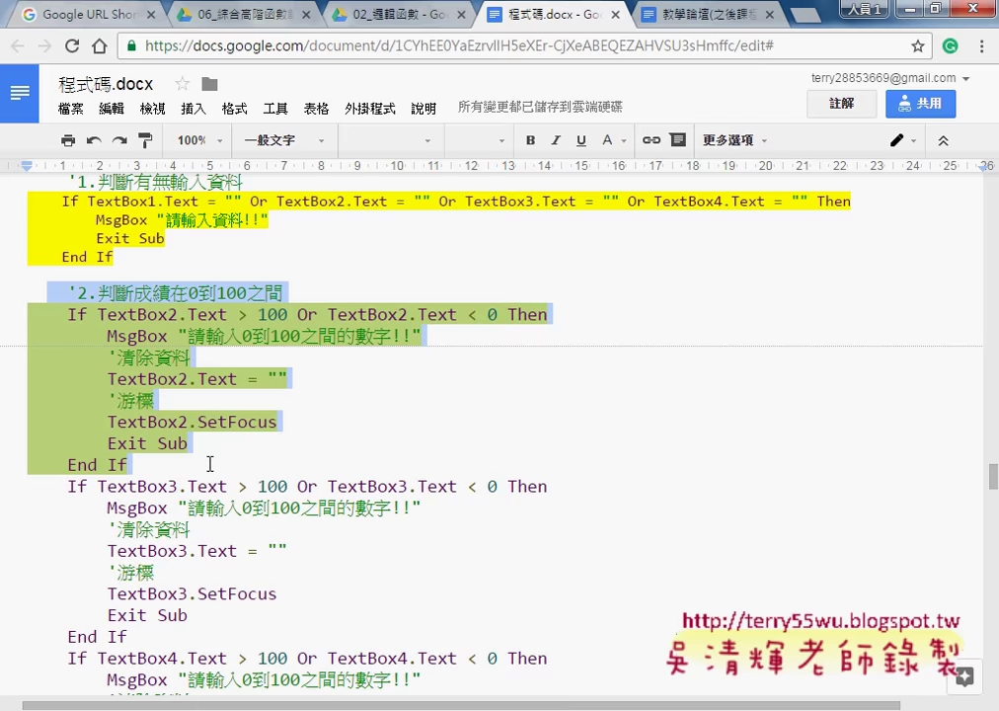
Scroll back up to the 貼到新增按鈕 section of the notes
{"action": "scroll", "coordinate": [211, 463], "scroll_direction": "up", "scroll_amount": 5}
{"action": "scroll", "coordinate": [210, 464], "scroll_direction": "up", "scroll_amount": 5}
{"action": "scroll", "coordinate": [210, 463], "scroll_direction": "up", "scroll_amount": 5}
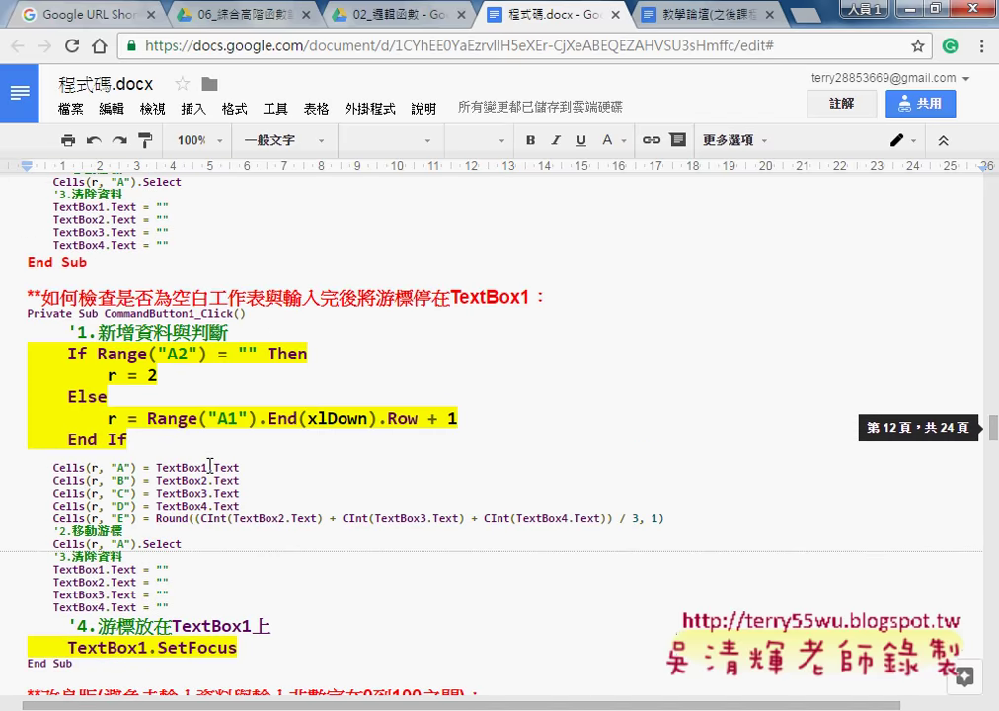
{"action": "scroll", "coordinate": [210, 463], "scroll_direction": "up", "scroll_amount": 2}
{"action": "scroll", "coordinate": [210, 465], "scroll_direction": "up", "scroll_amount": 4}
{"action": "scroll", "coordinate": [211, 465], "scroll_direction": "down", "scroll_amount": 1}
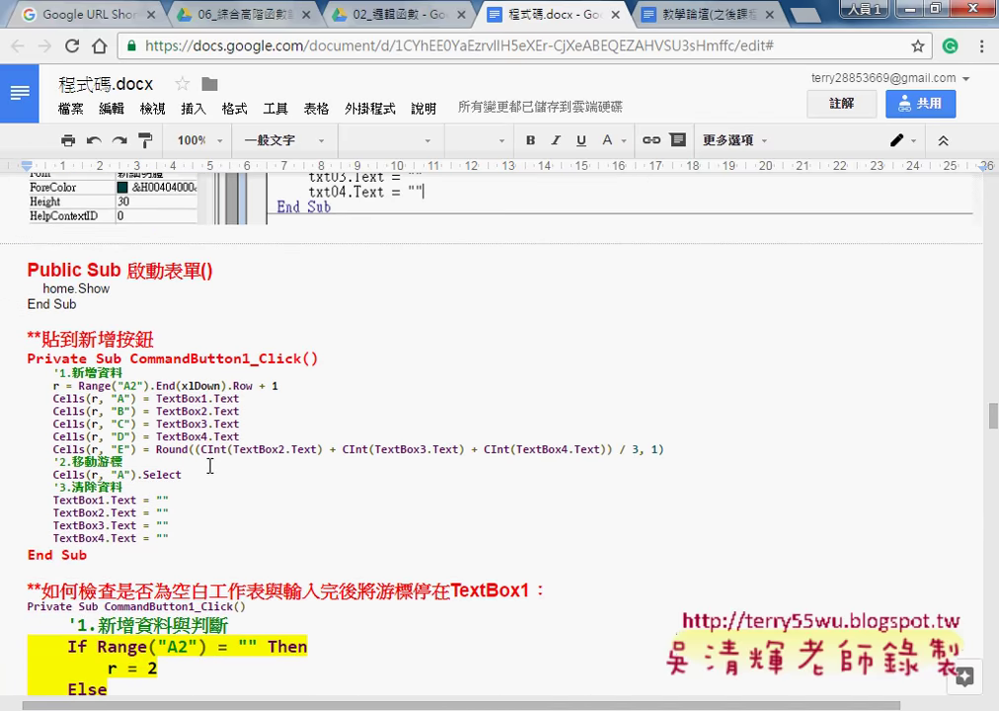